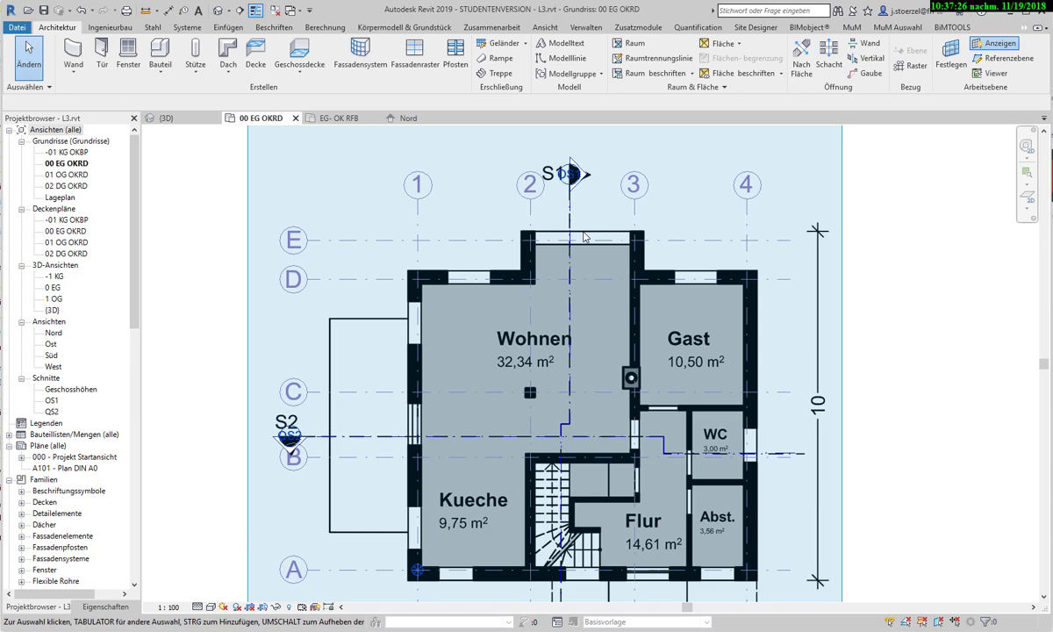
- Start a structural wall (Wand: tragend) on the ground-floor plan, saving the project at the reminder
scroll(423, 284, "up", 2)
scroll(423, 284, "up", 3)
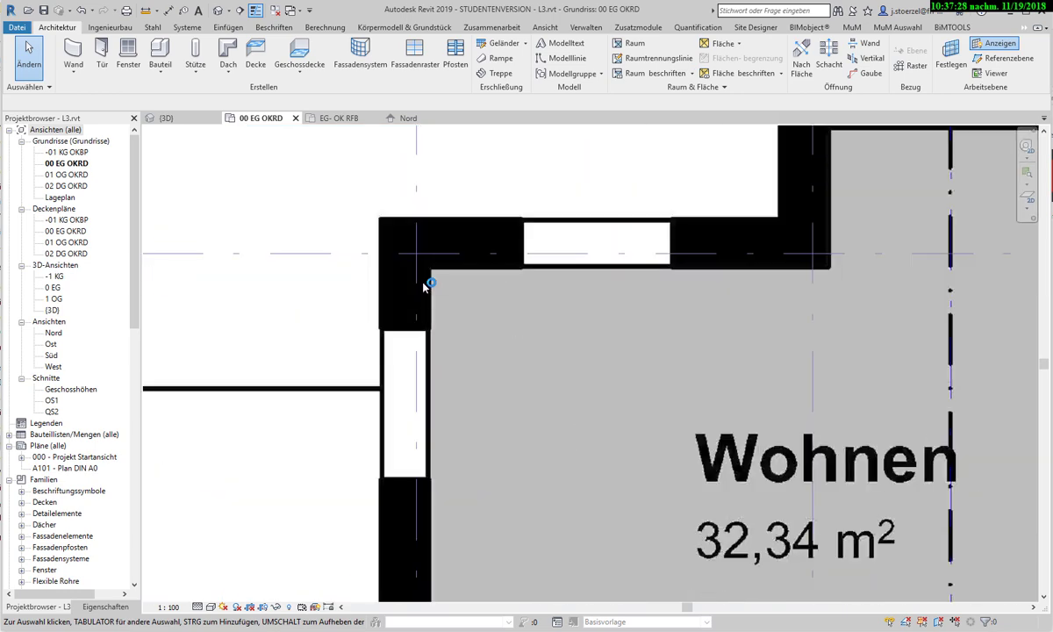
scroll(423, 285, "up", 1)
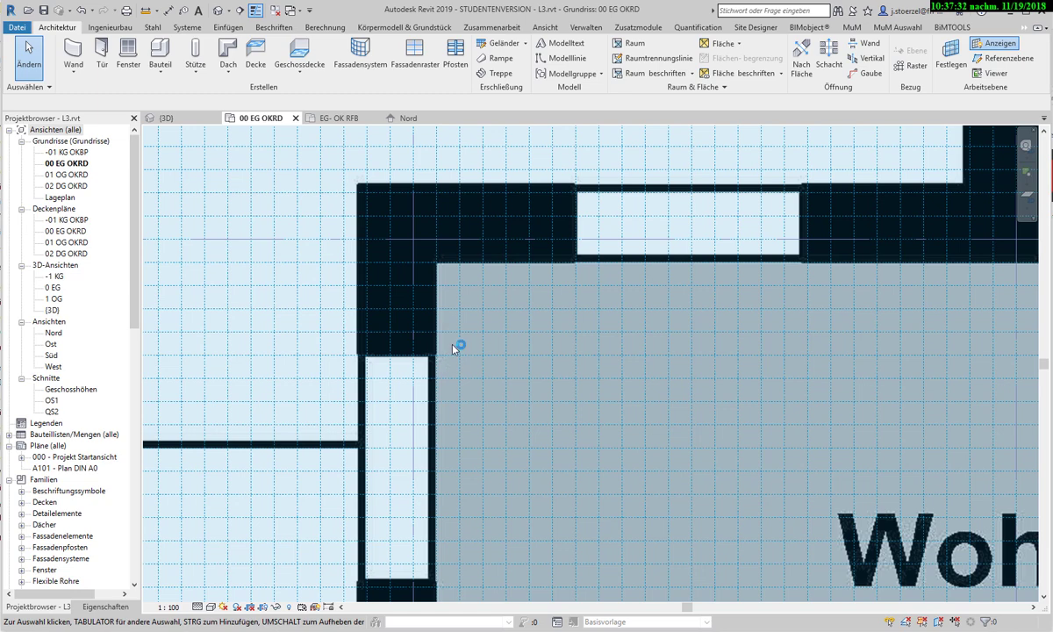
scroll(455, 348, "down", 1)
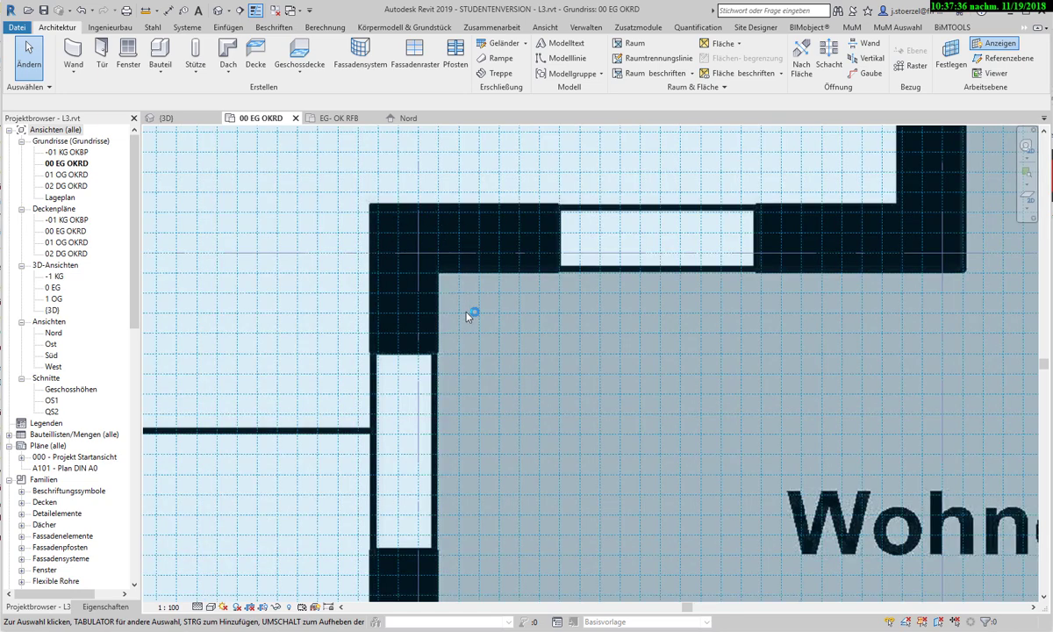
scroll(428, 310, "up", 2)
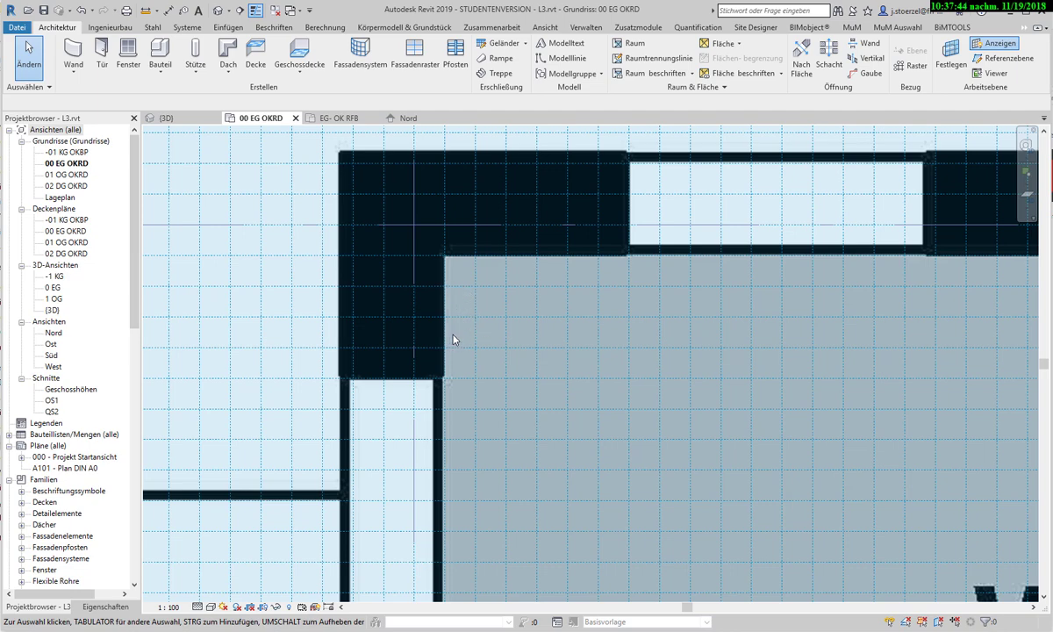
scroll(453, 340, "down", 2)
scroll(454, 339, "down", 1)
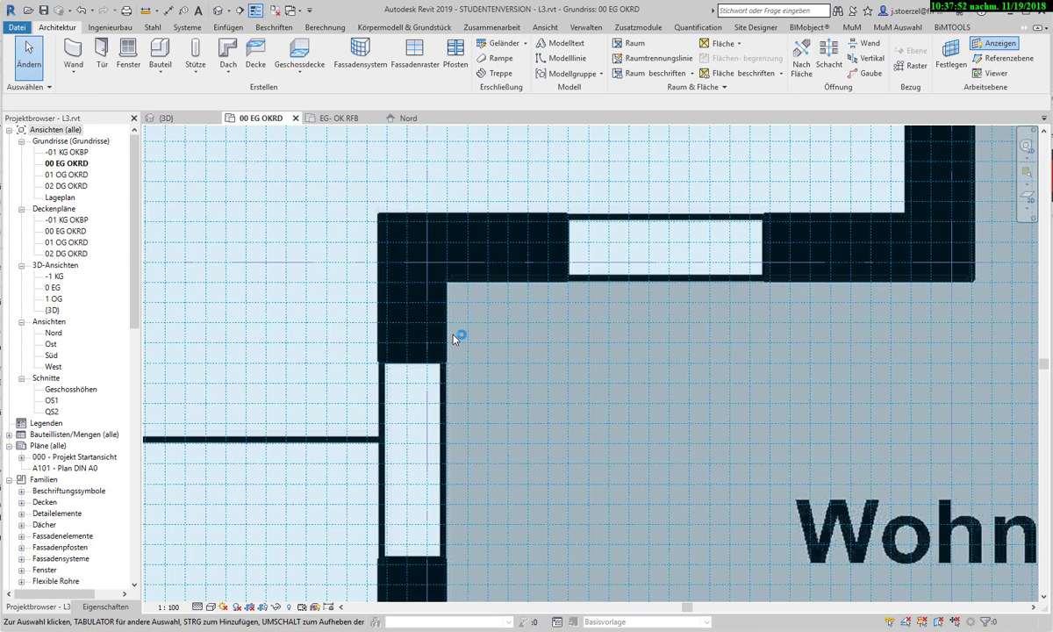
scroll(453, 340, "down", 1)
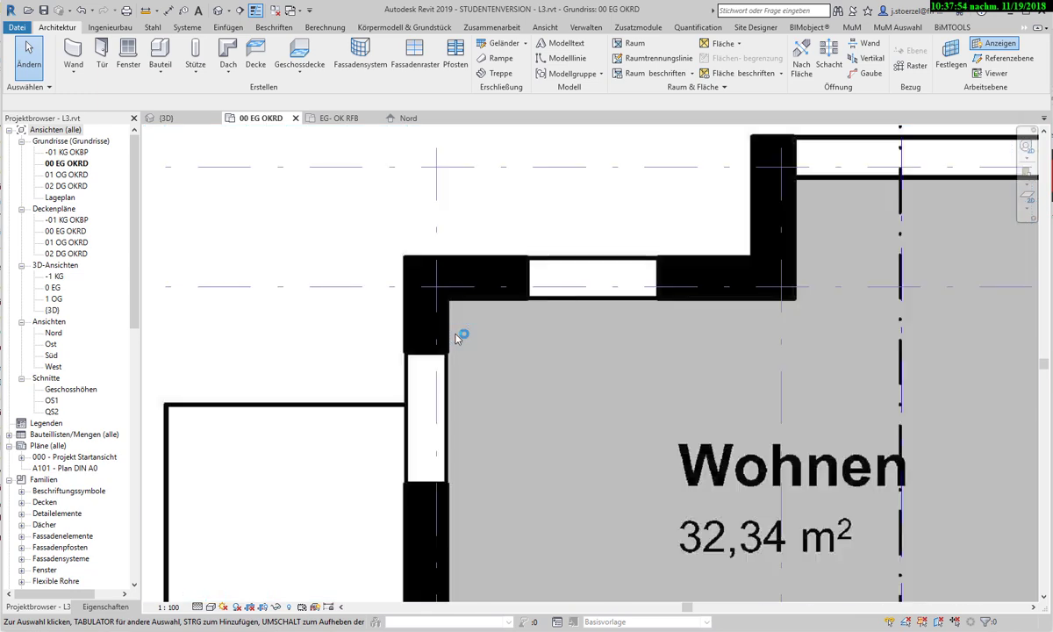
scroll(454, 339, "down", 1)
scroll(454, 339, "down", 1)
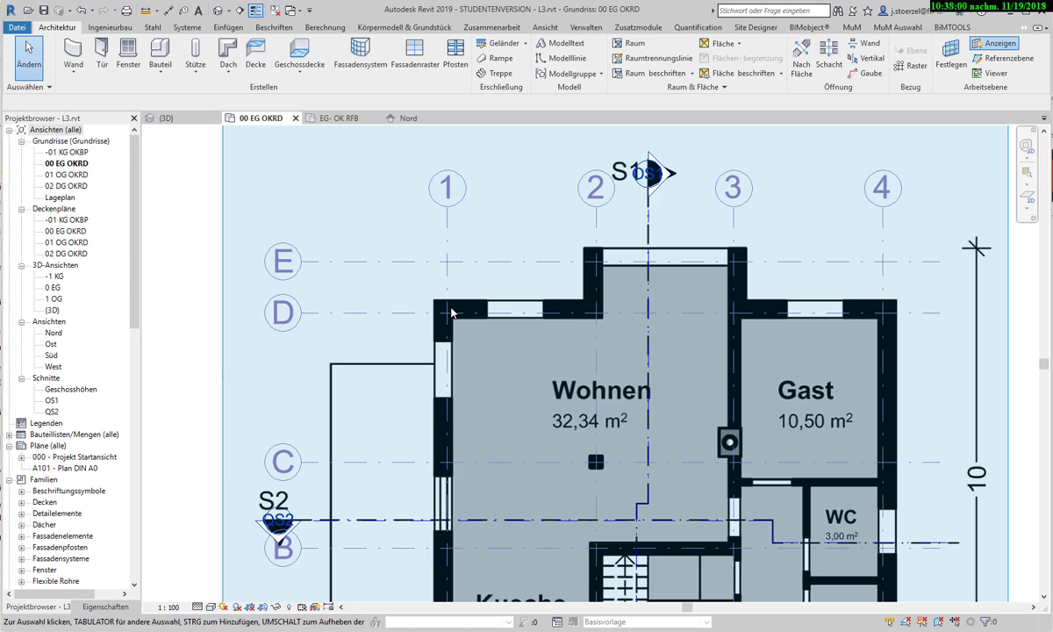
scroll(451, 313, "down", 1)
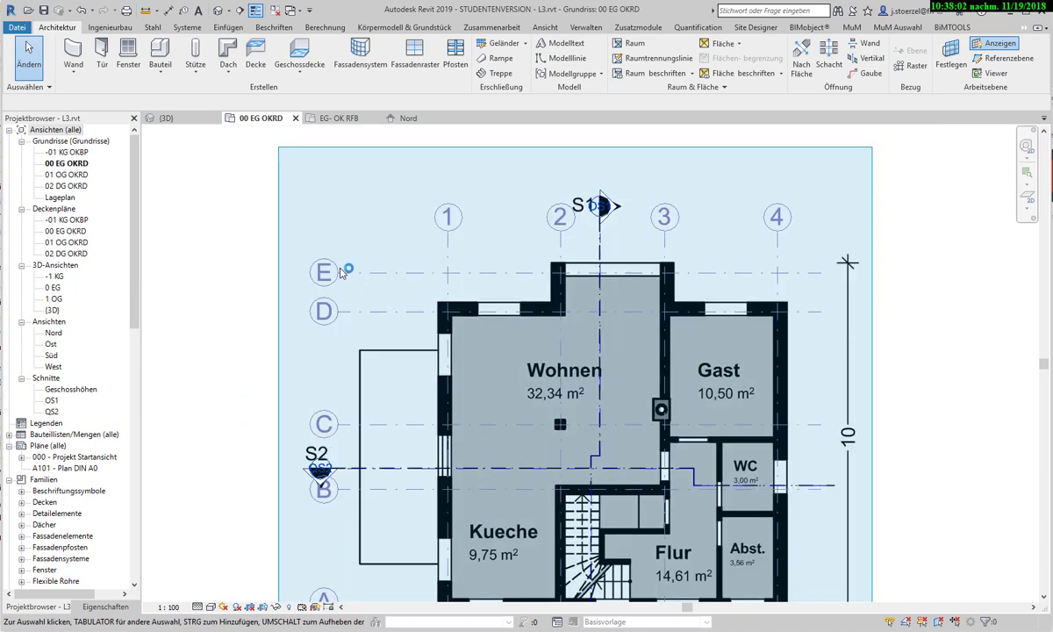
left_click(73, 76)
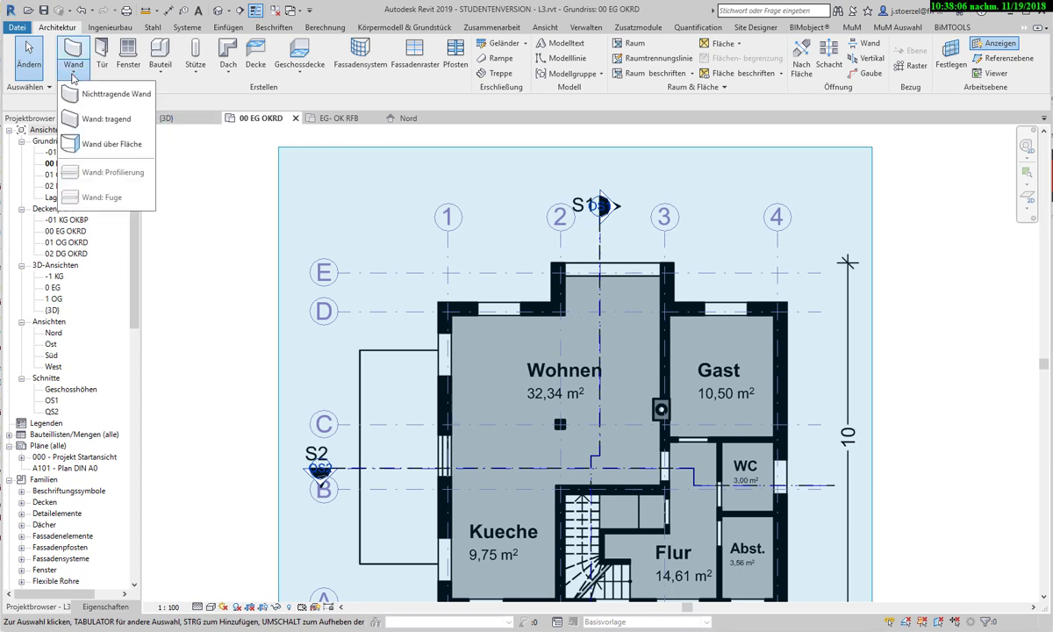
left_click(101, 117)
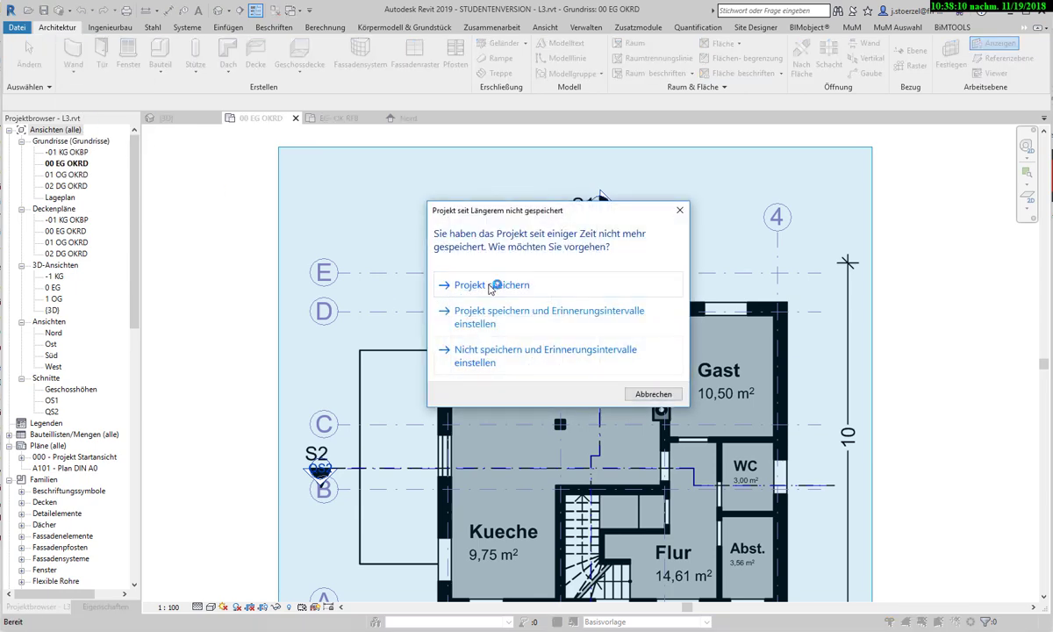
left_click(465, 283)
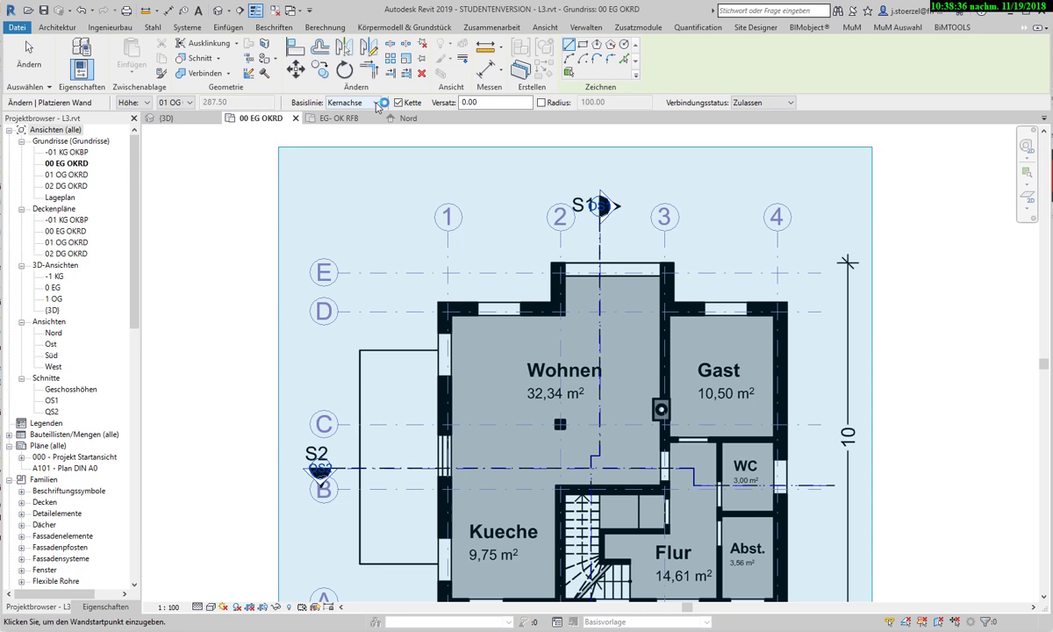
left_click(380, 102)
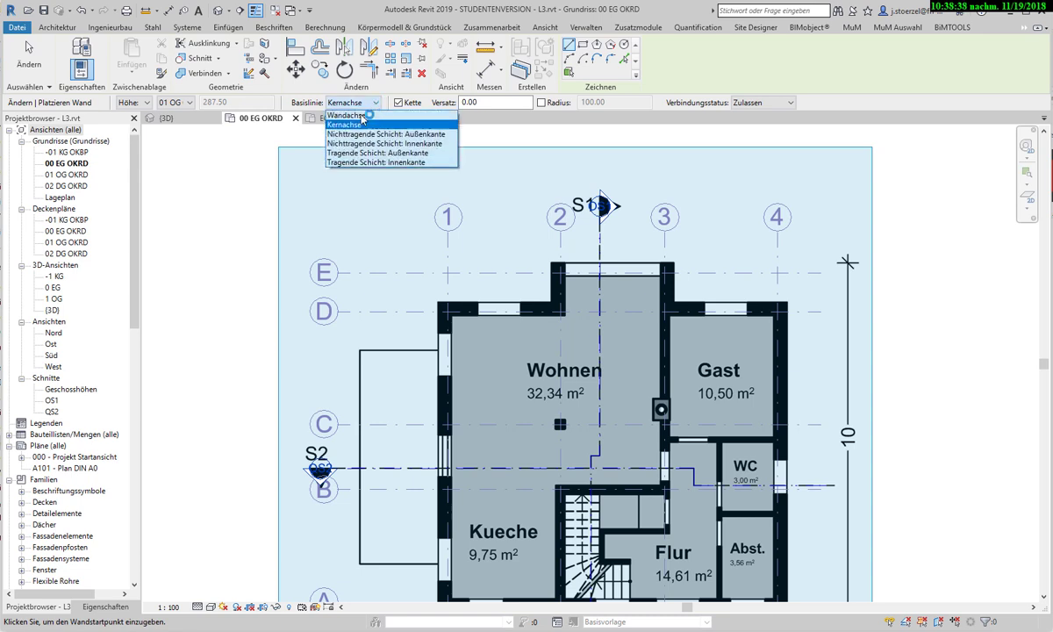
left_click(386, 123)
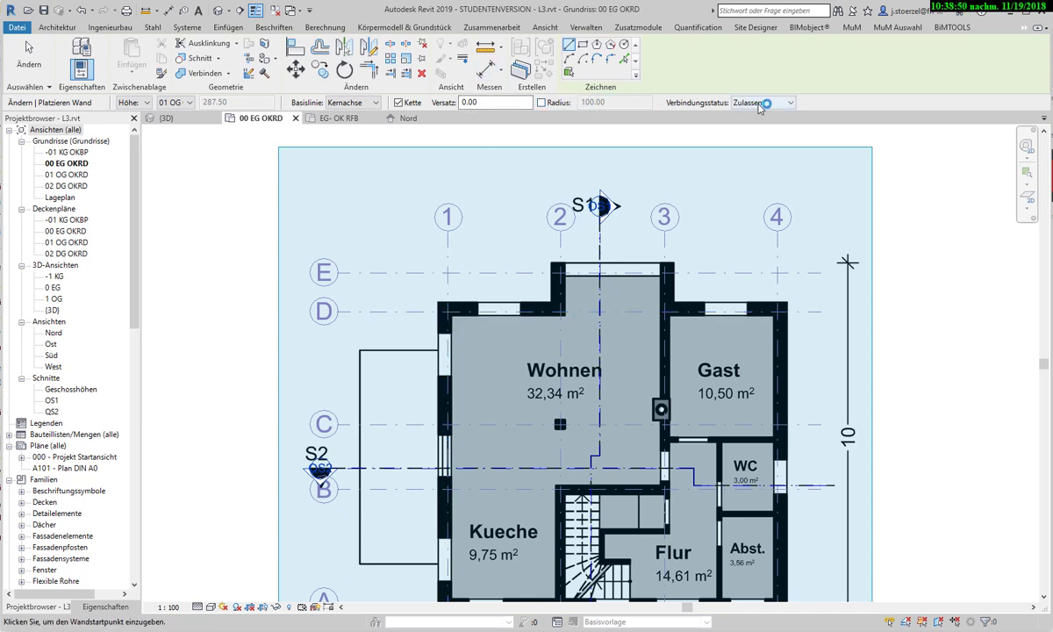
left_click(146, 106)
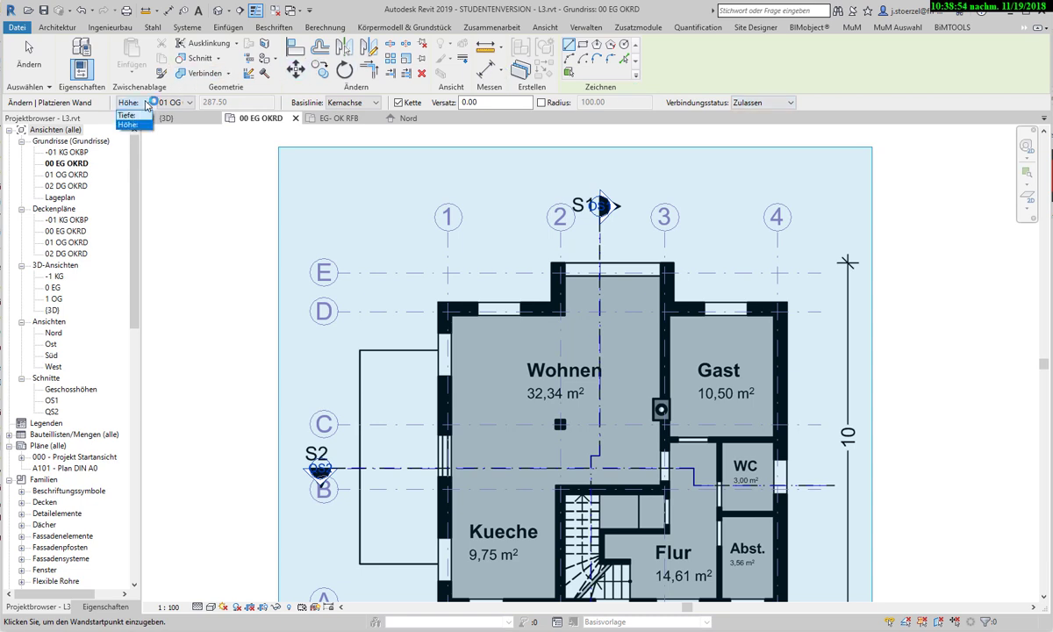
left_click(134, 112)
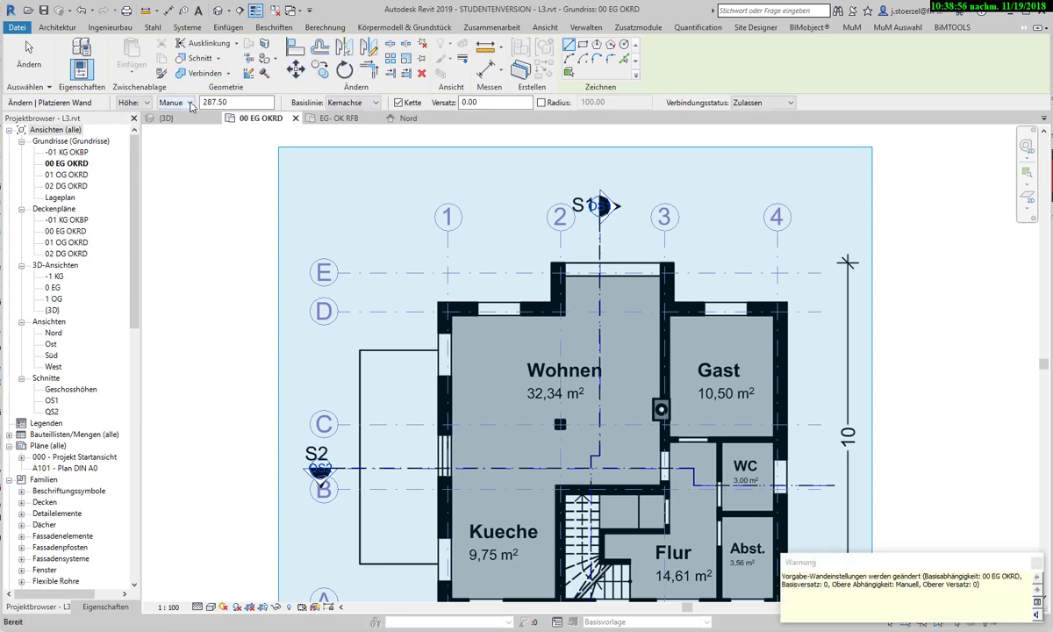
left_click(188, 103)
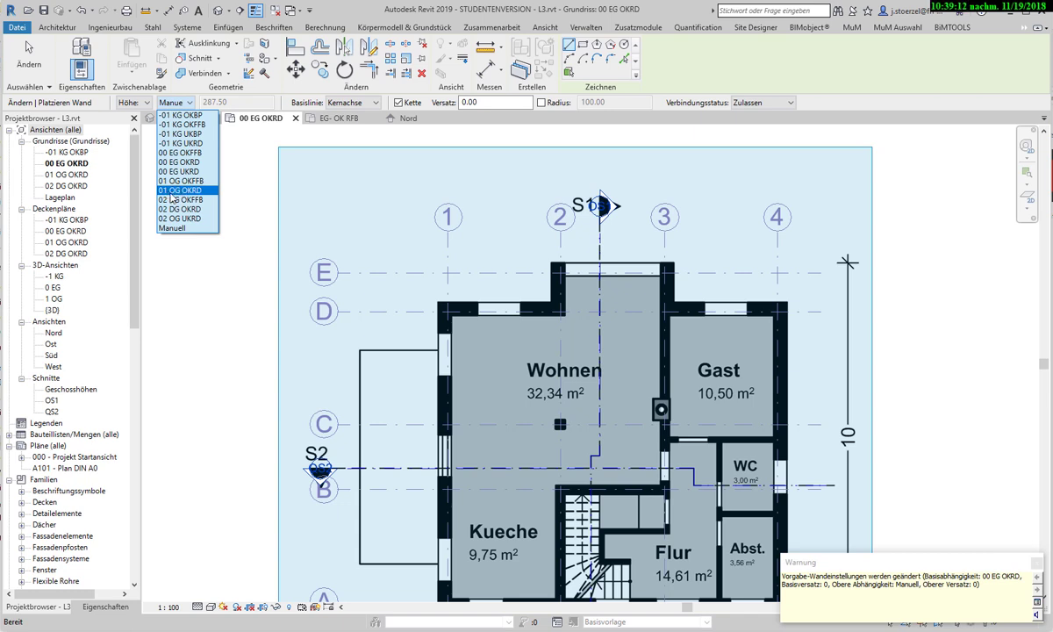
left_click(189, 188)
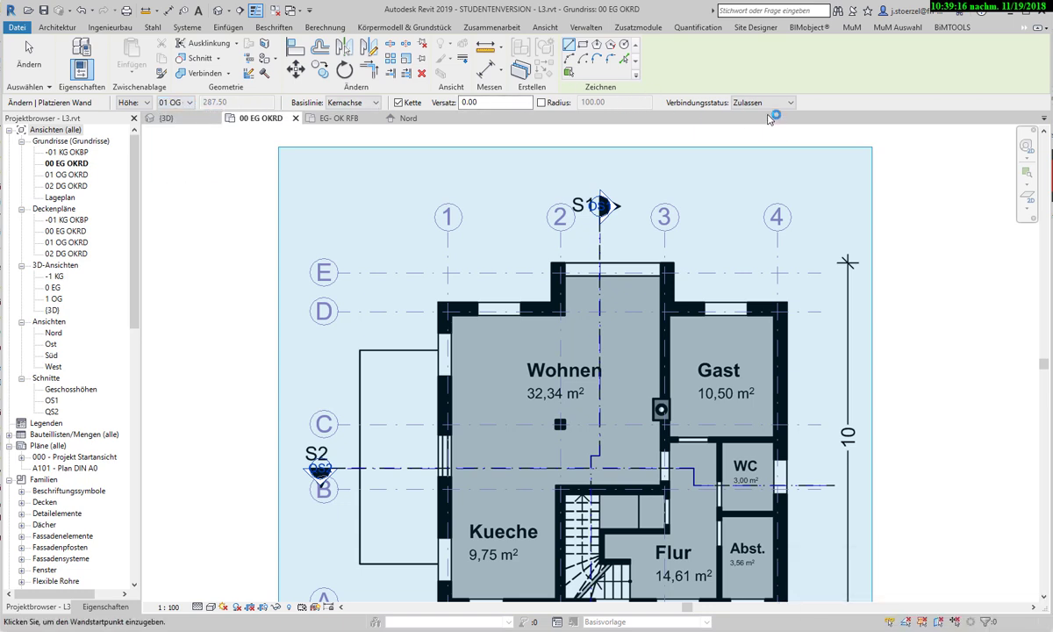
- In the Eigenschaften type selector, replace MW 11.5 with Basiswand MW 25 + WDVS 15
left_click(103, 607)
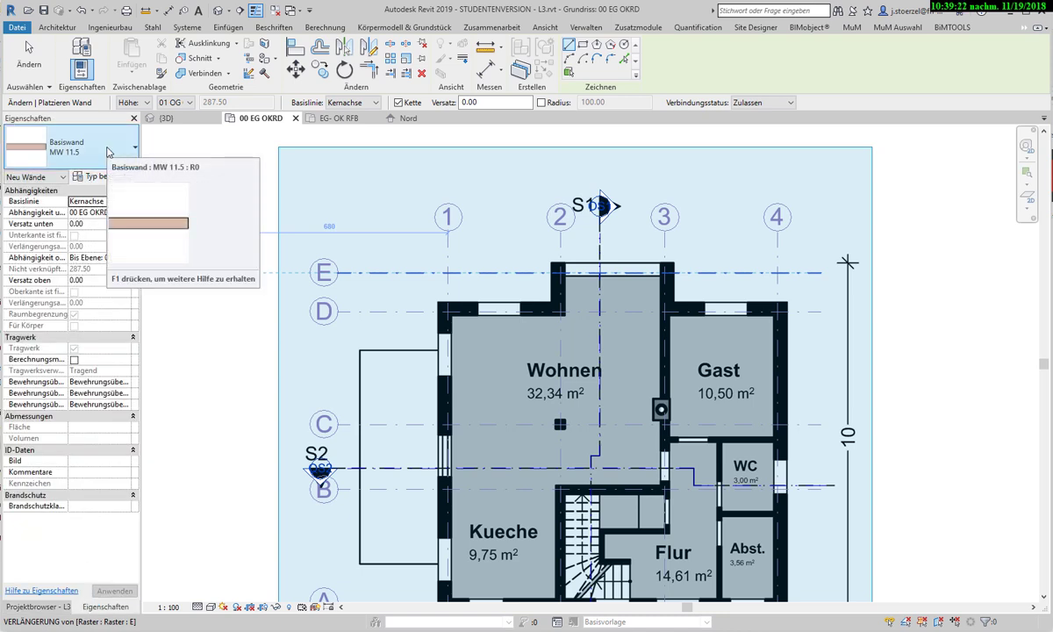
left_click(108, 151)
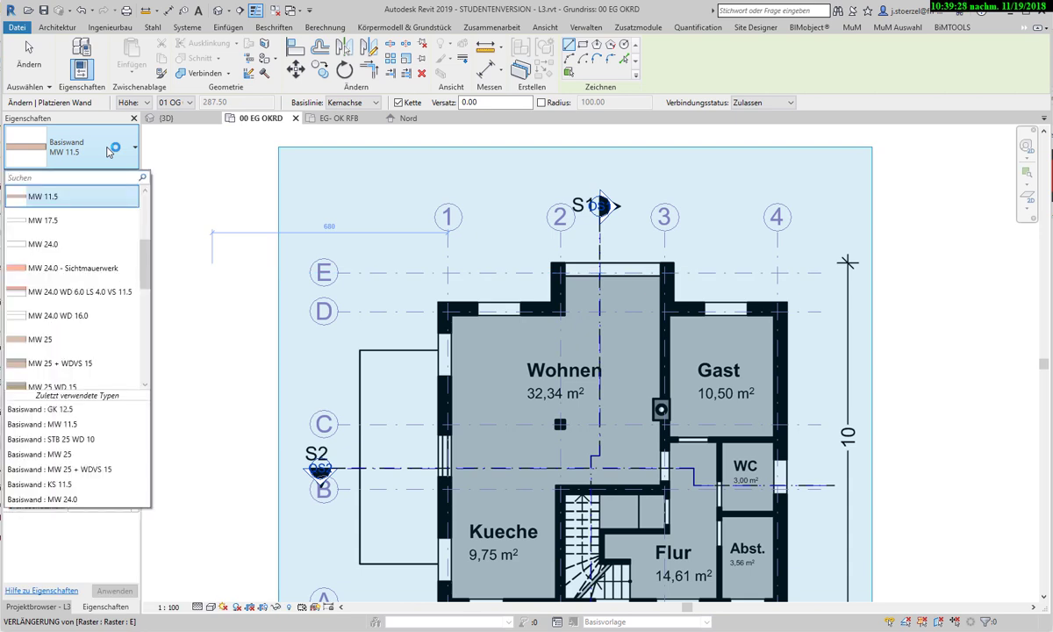
scroll(140, 246, "down", 2)
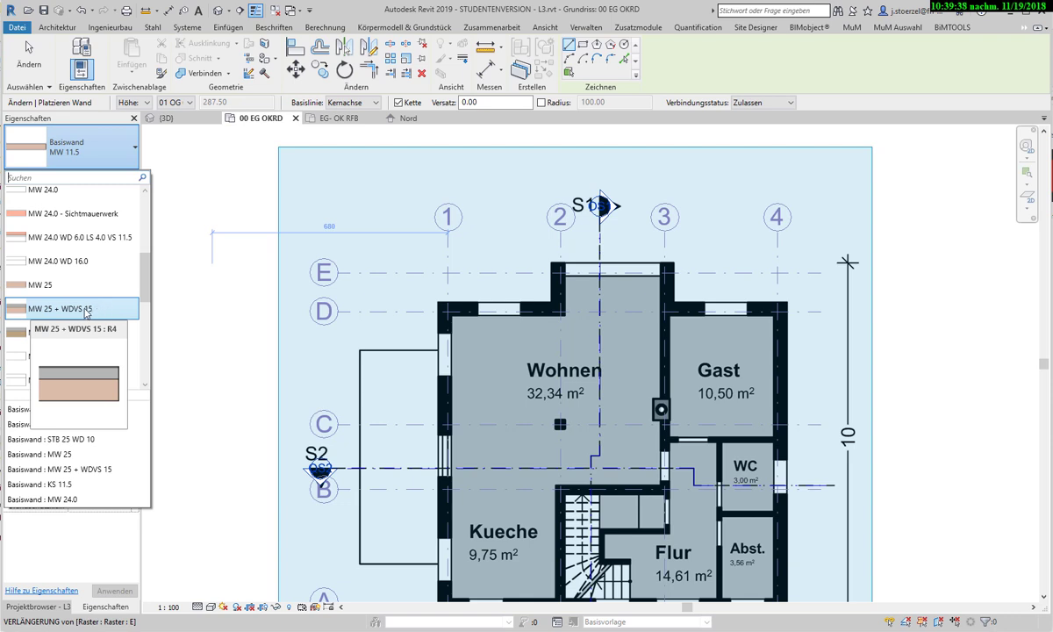
left_click(86, 310)
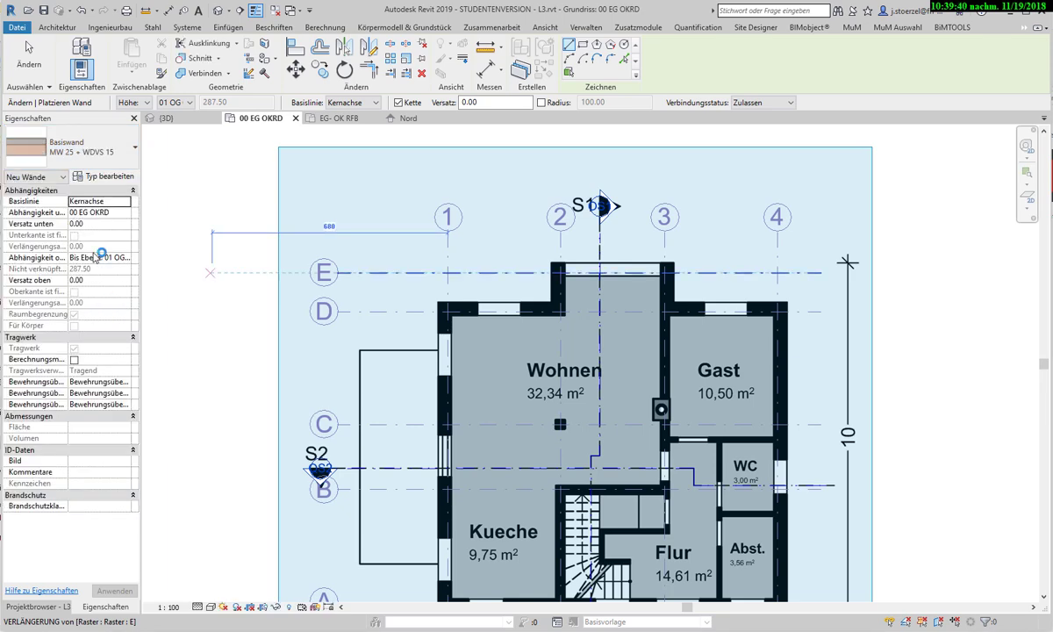
- Open Typ bearbeiten for Basiswand MW 25 + WDVS 15, showing width 40.00 and function Außen
left_click(106, 178)
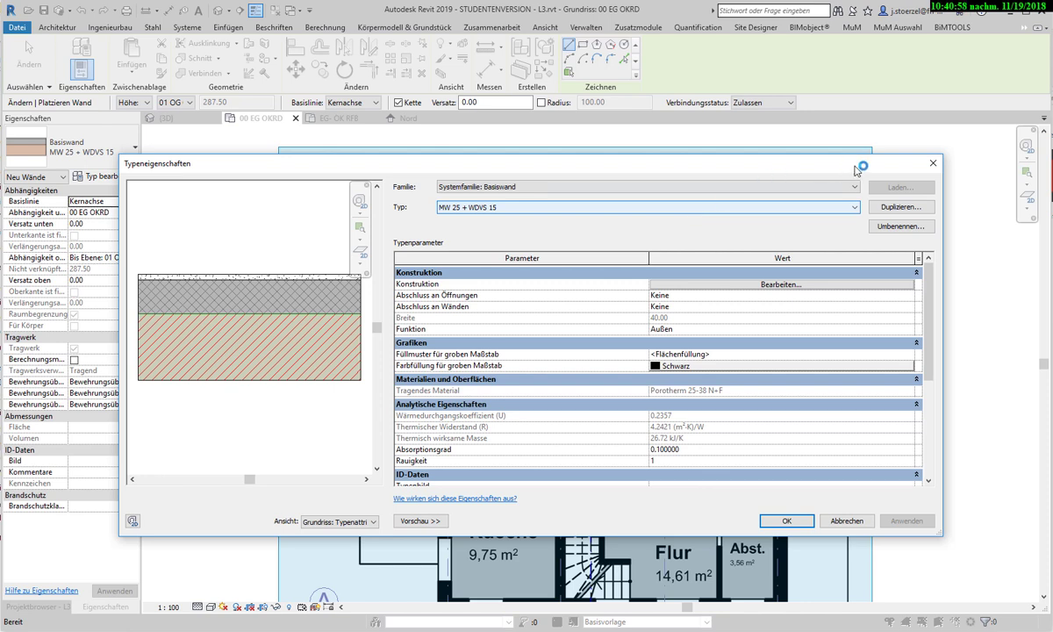
left_click(884, 208)
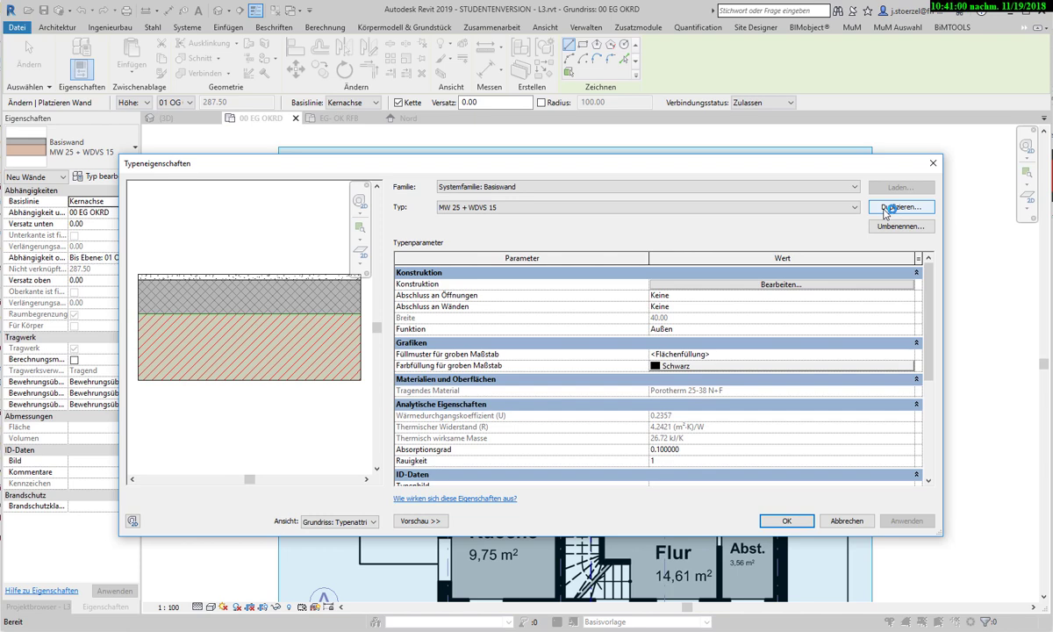
left_click(801, 284)
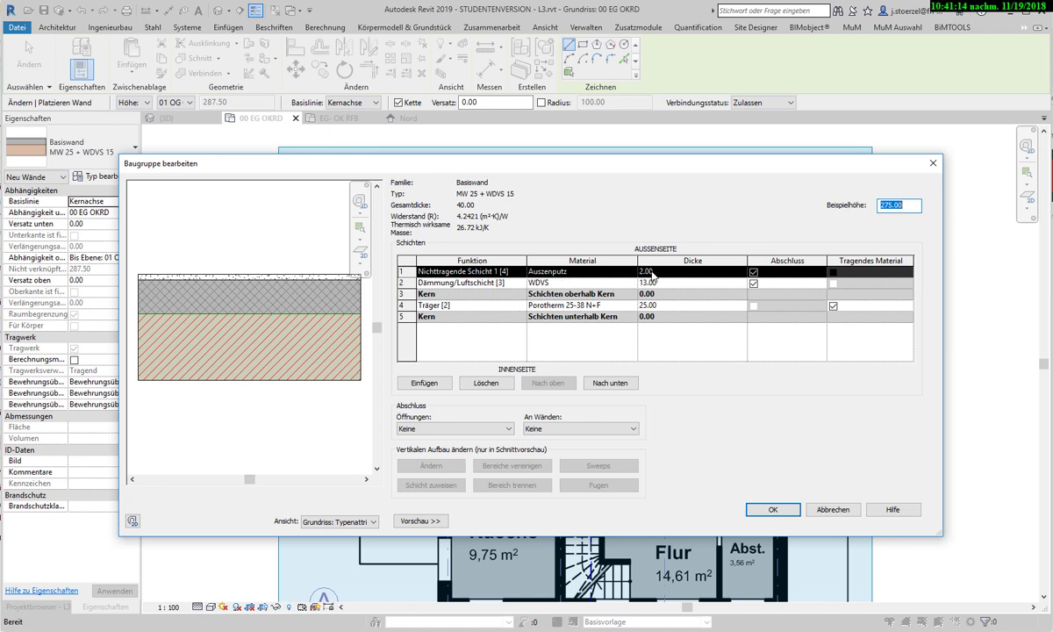
left_click(458, 282)
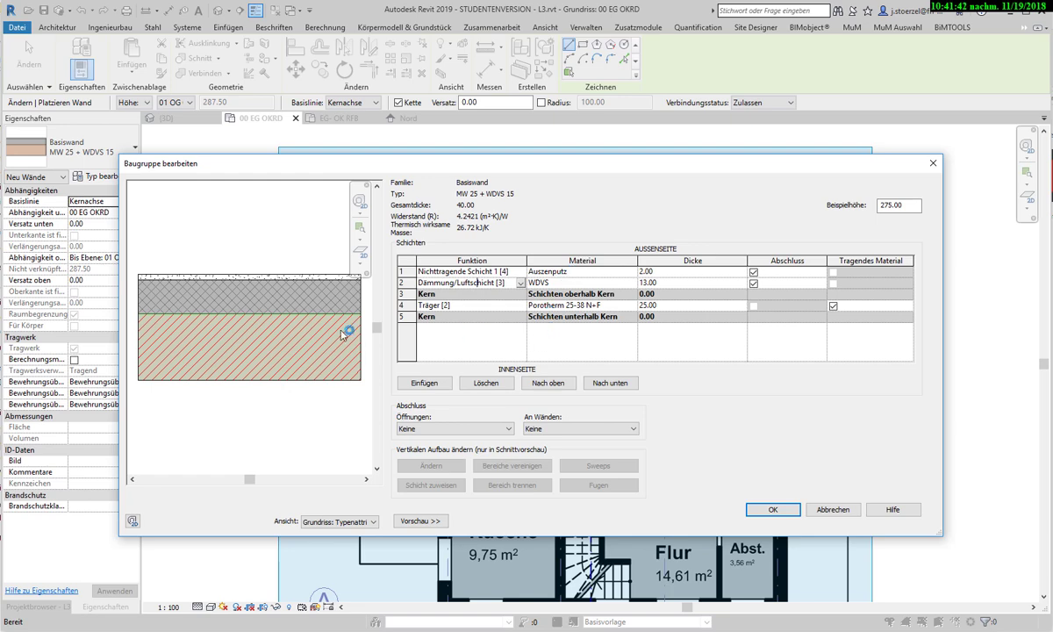
left_click(773, 509)
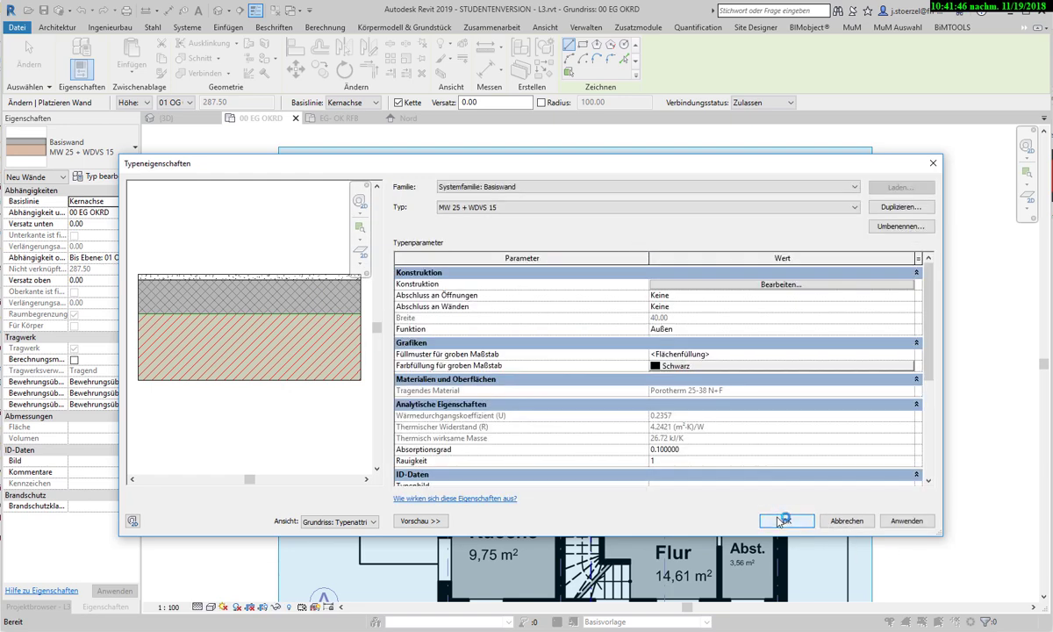
- Confirm the Typeneigenschaften dialog with OK
left_click(777, 516)
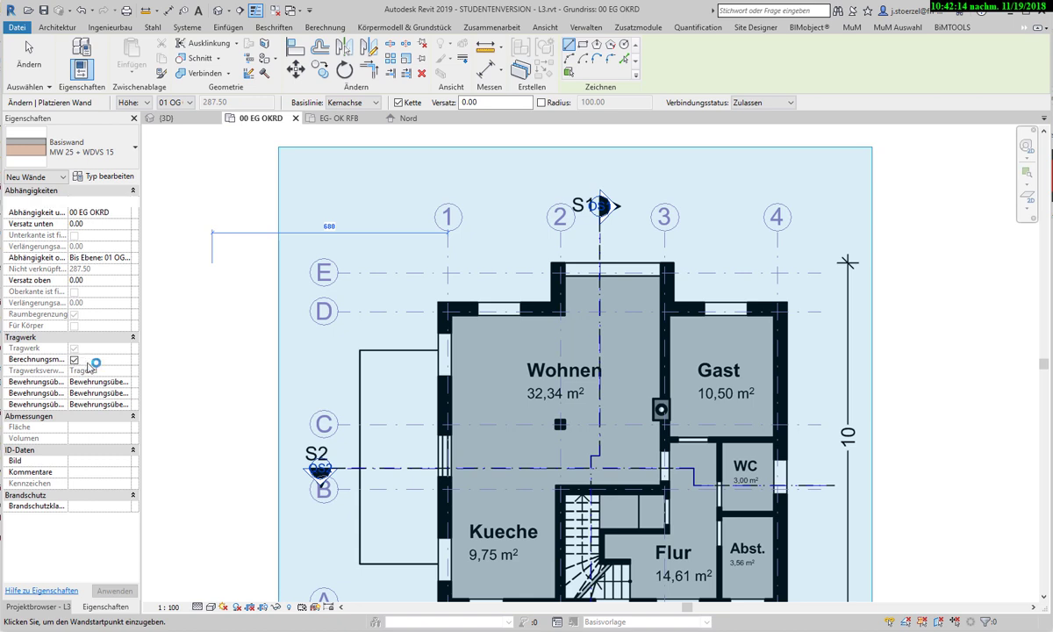
- Enable Berechnungsmodell and set the wall start point at the grid 1/D intersection
left_click(76, 365)
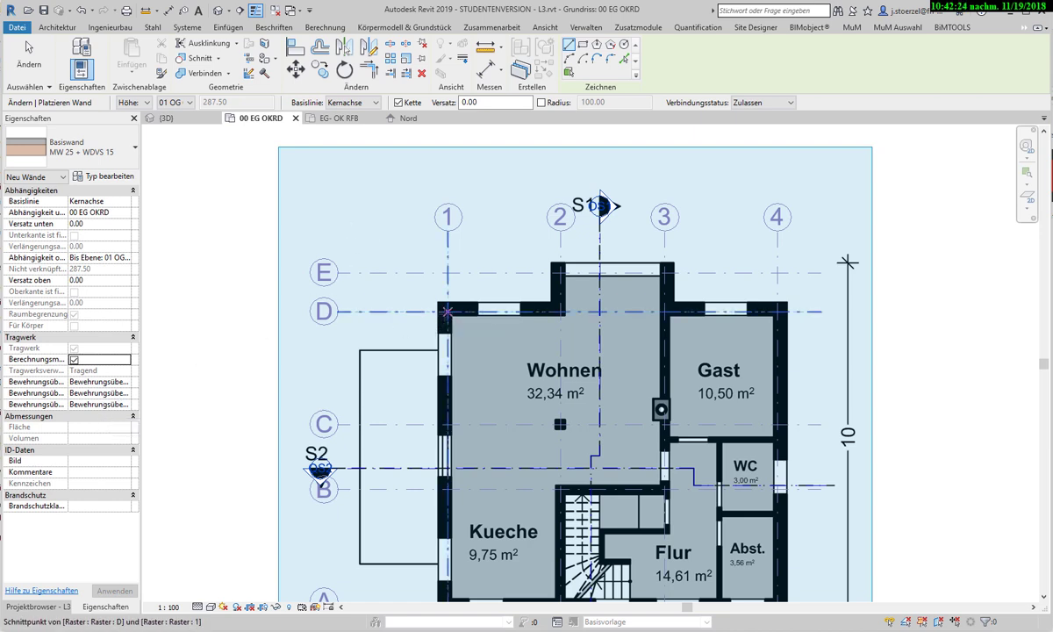
left_click(447, 311)
scroll(526, 316, "up", 1)
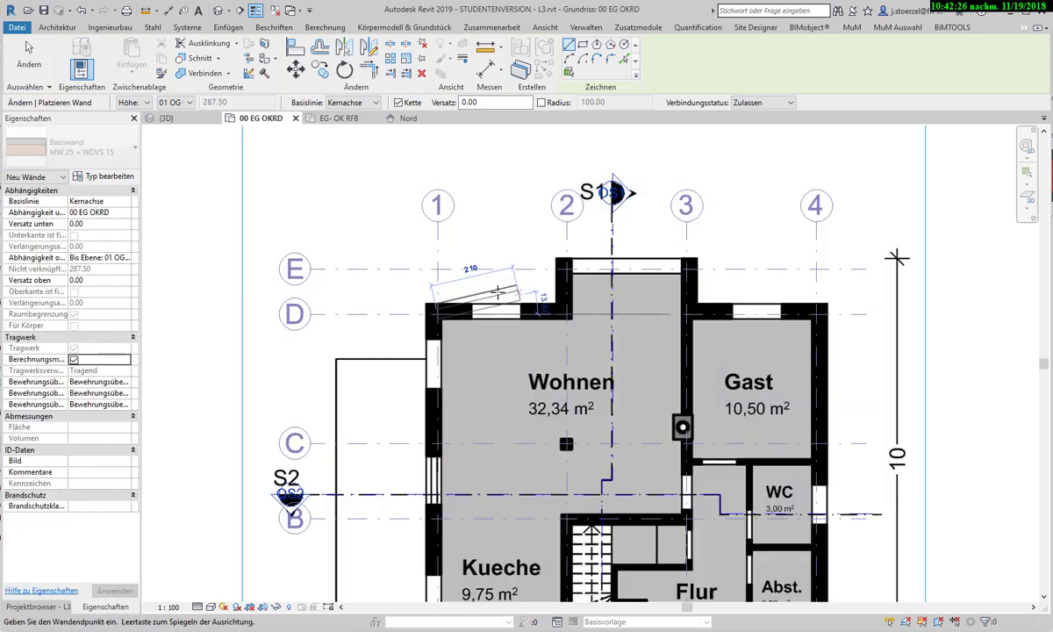
scroll(526, 316, "up", 1)
scroll(526, 316, "up", 2)
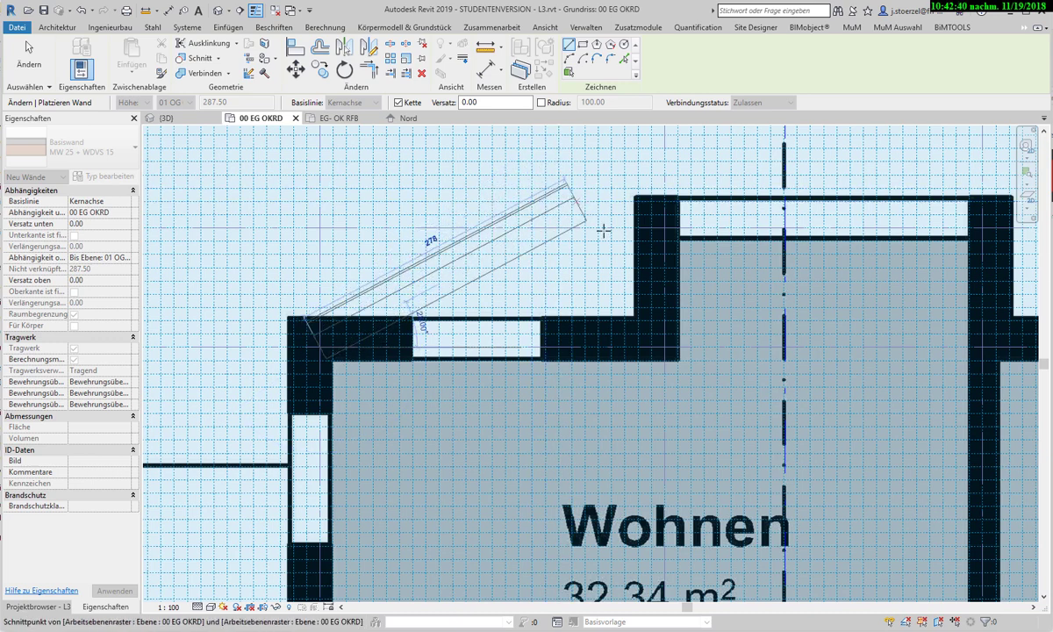
- Draw the wall along the 325 segment, the top edge and past Gast on the east side
left_click(664, 346)
scroll(657, 214, "down", 2)
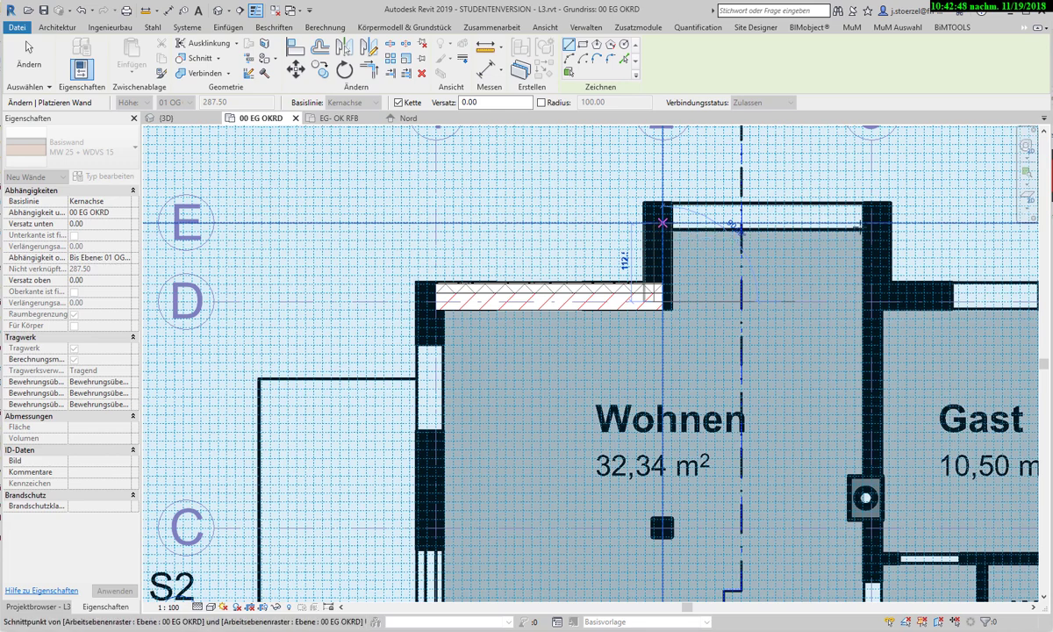
left_click(663, 223)
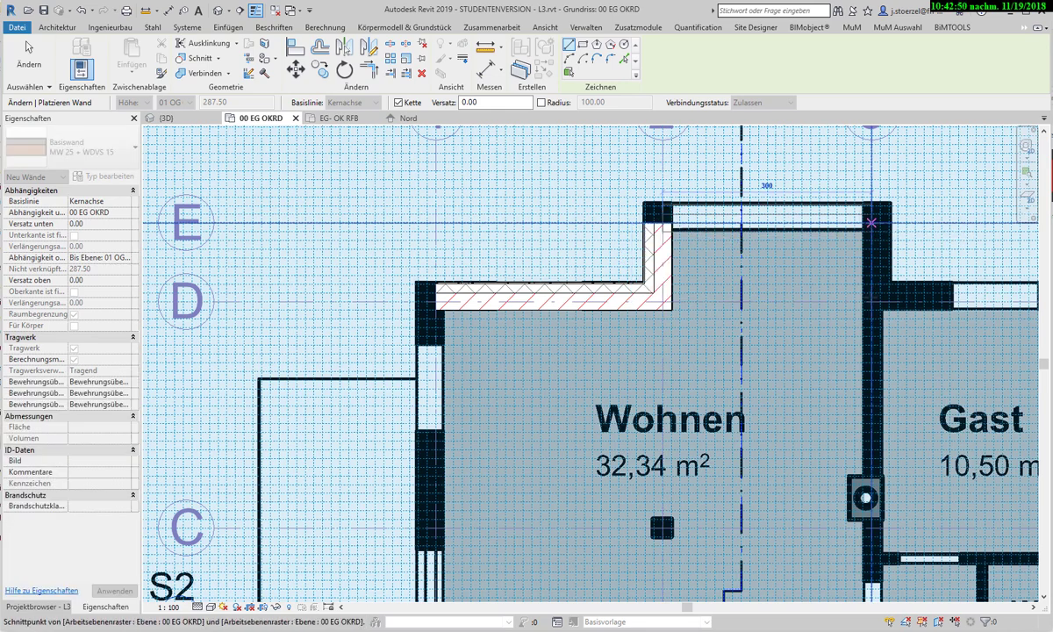
left_click(870, 222)
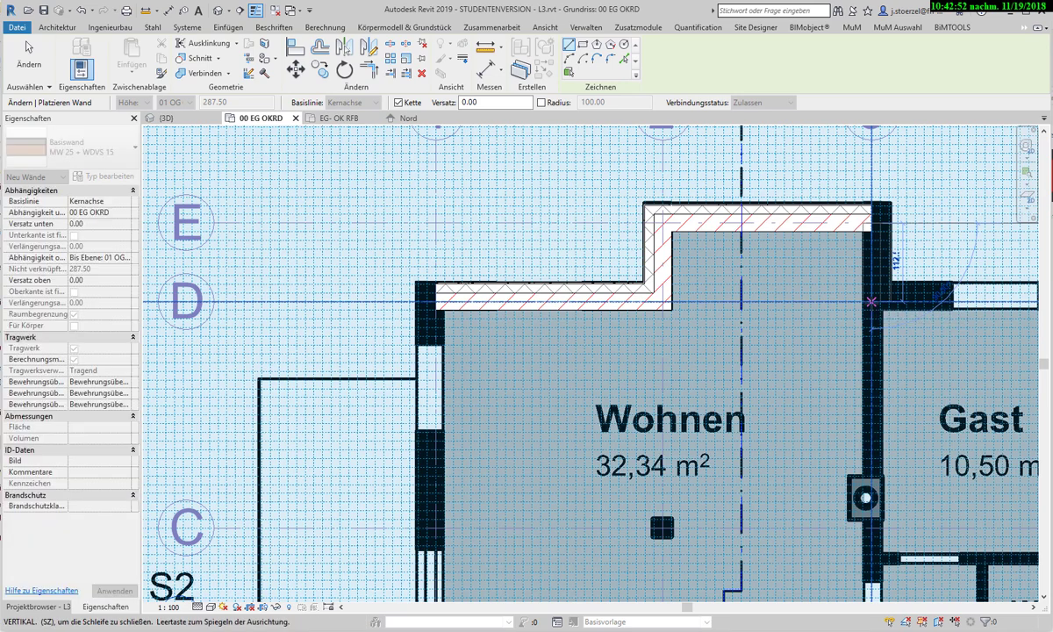
left_click(874, 303)
middle_click_drag(917, 323, 618, 294)
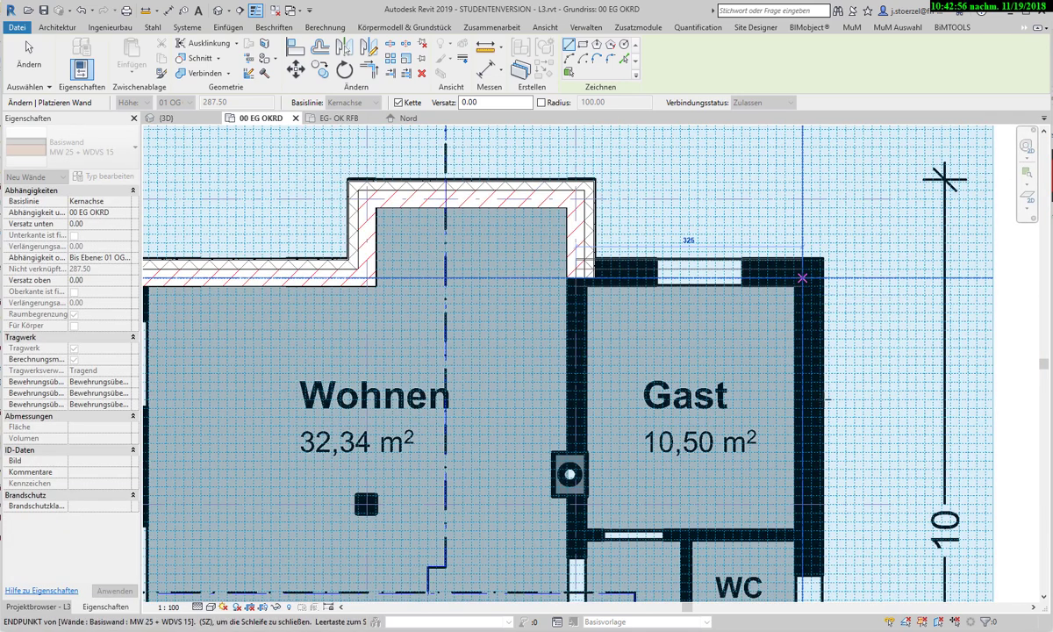
left_click(795, 281)
scroll(818, 399, "down", 3)
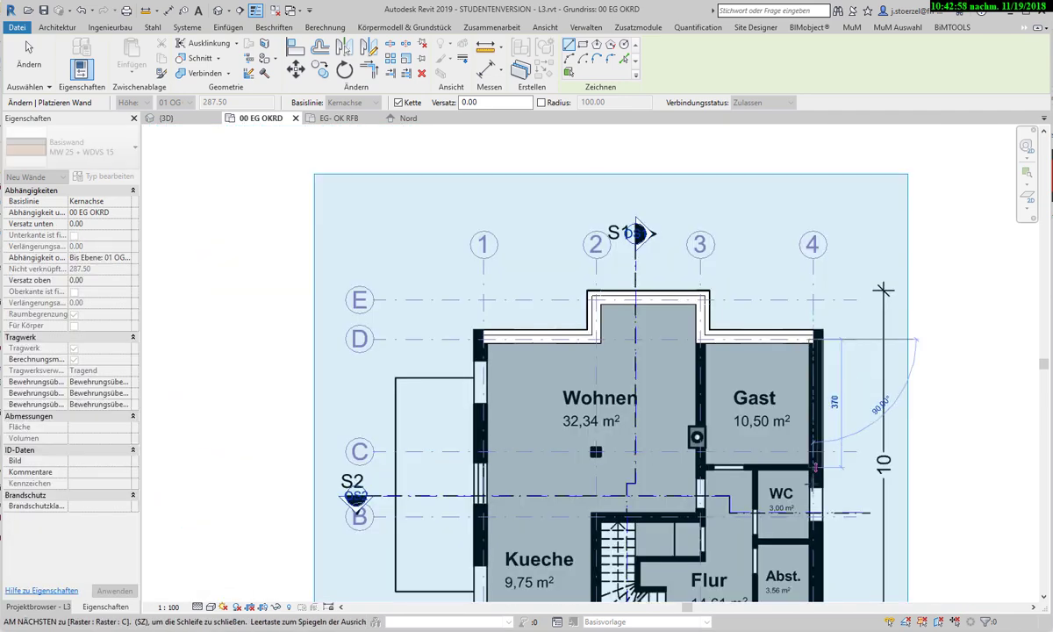
middle_click_drag(827, 435, 798, 244)
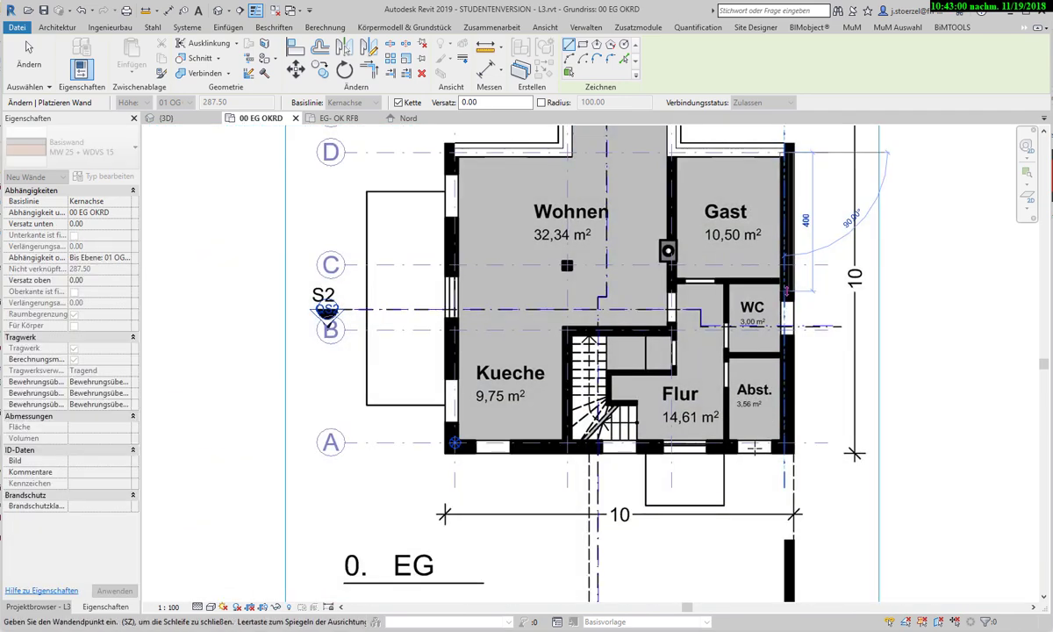
scroll(788, 465, "up", 2)
scroll(792, 447, "up", 2)
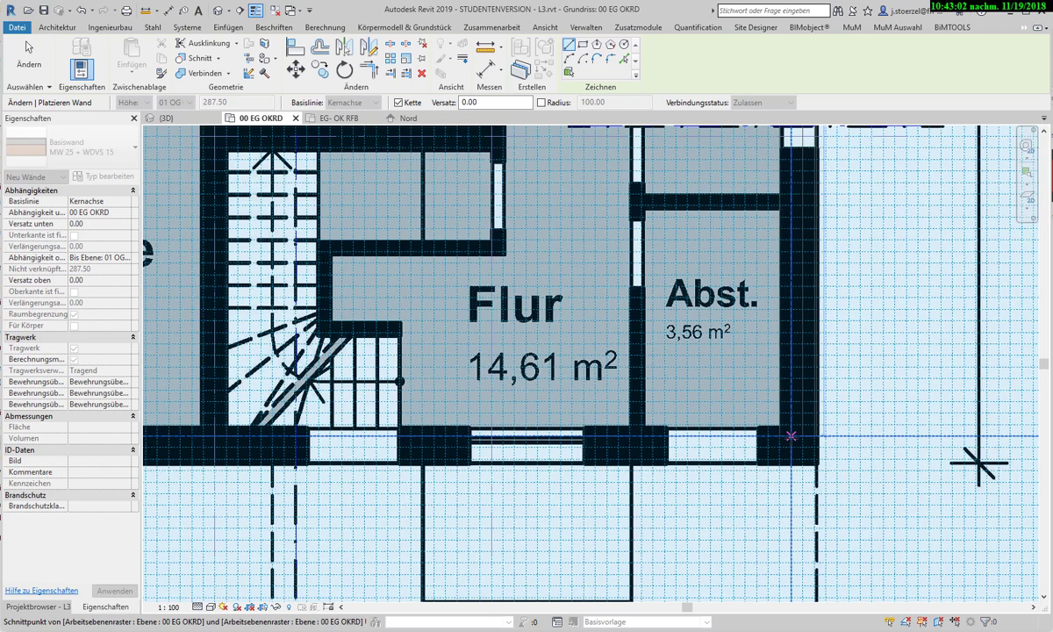
- Continue via the lower-right and lower-left corners, close at Wohnen's top-left corner, and end placement
left_click(790, 435)
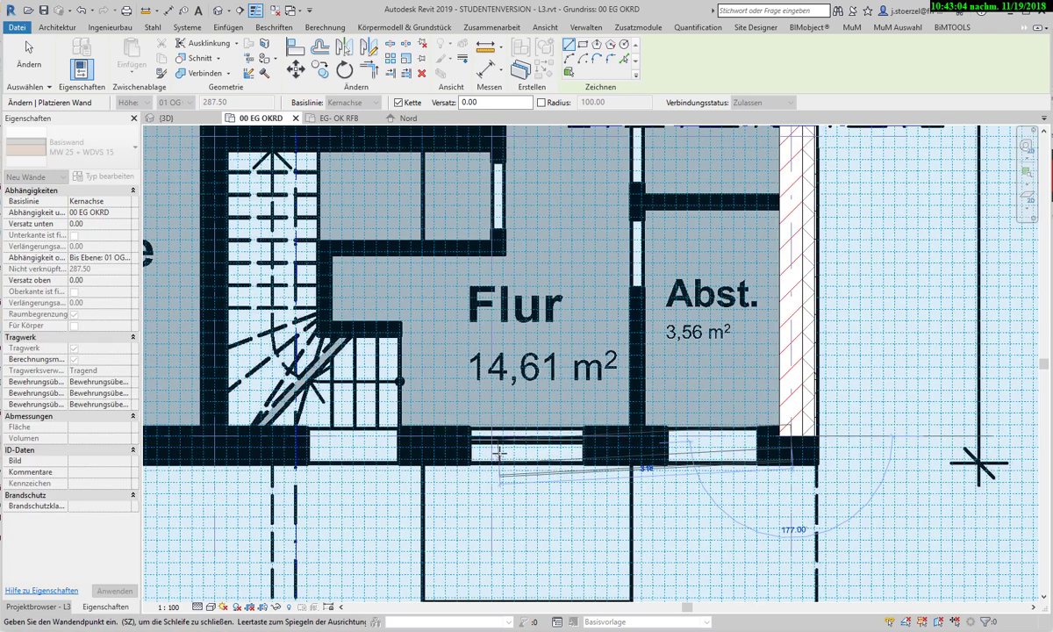
scroll(498, 451, "down", 3)
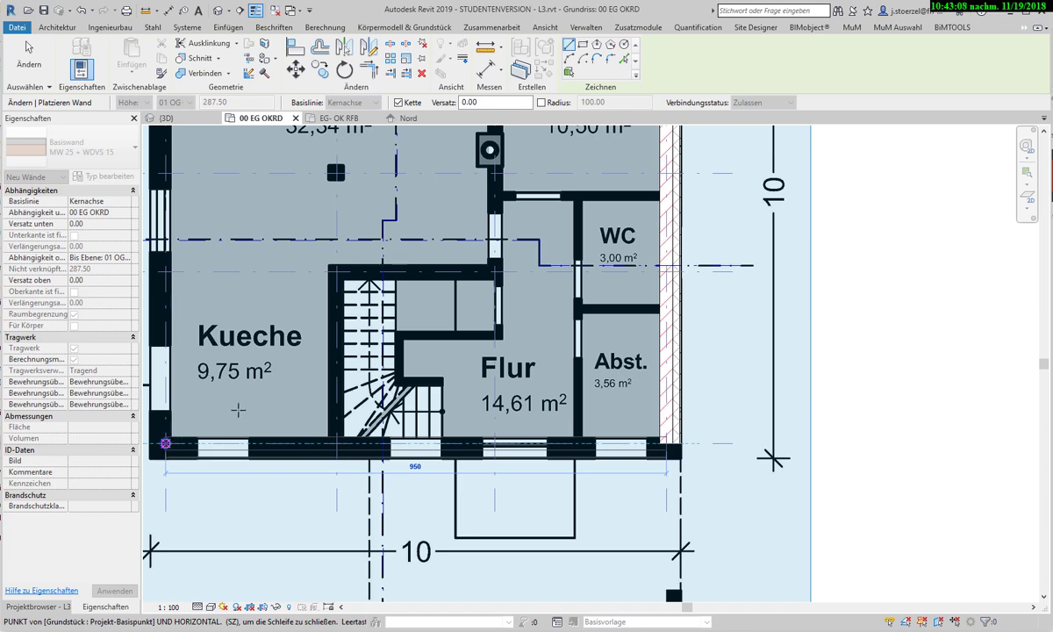
left_click(164, 443)
scroll(249, 402, "down", 2)
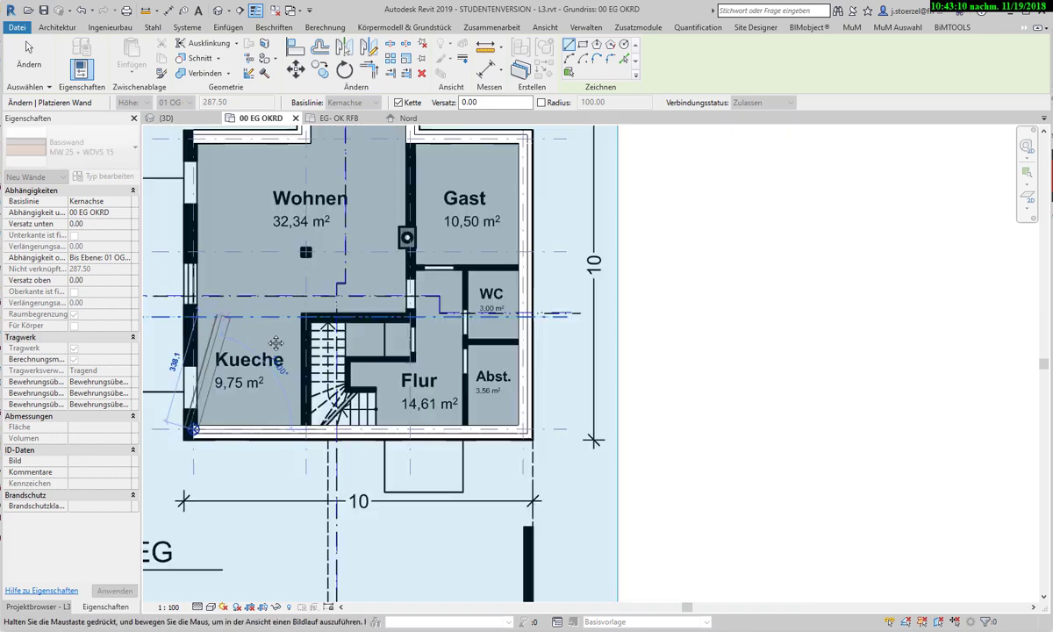
scroll(458, 410, "down", 1)
scroll(408, 235, "up", 2)
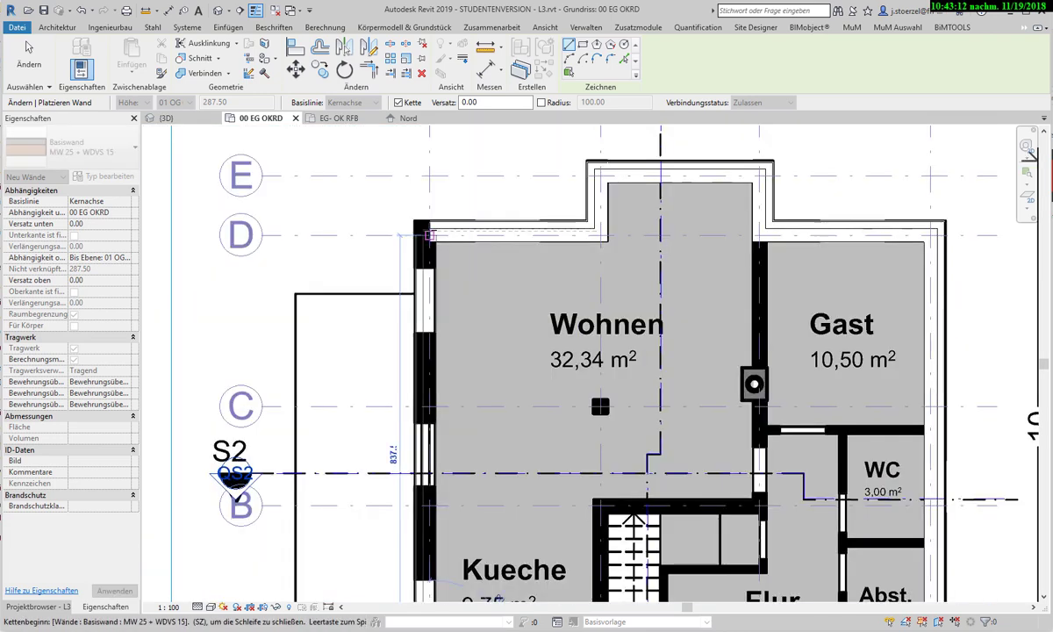
scroll(430, 235, "up", 1)
left_click(430, 235)
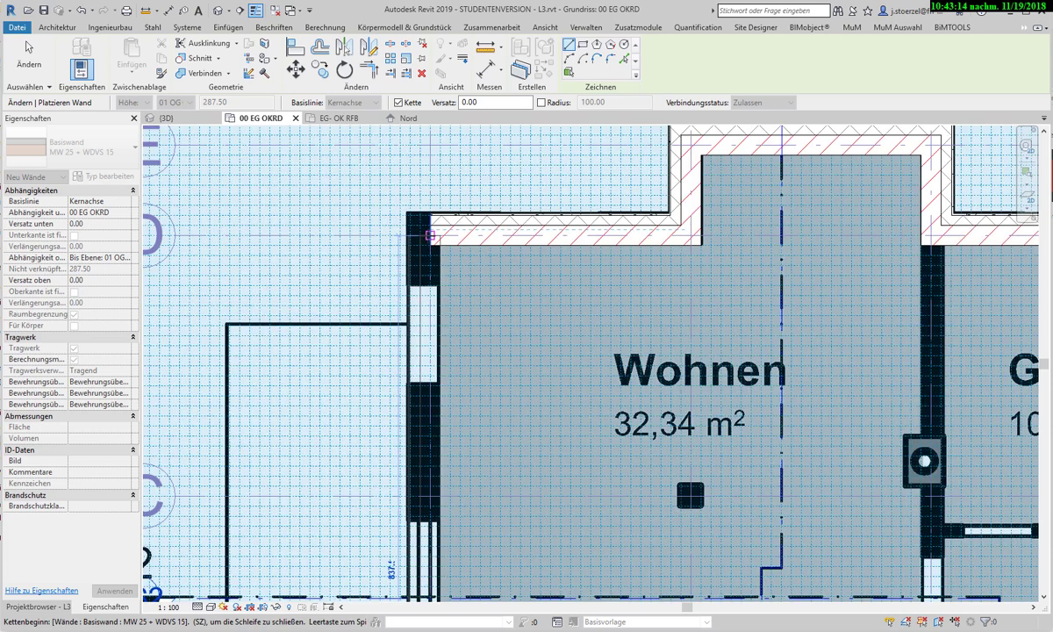
scroll(325, 272, "down", 1)
scroll(329, 287, "down", 1)
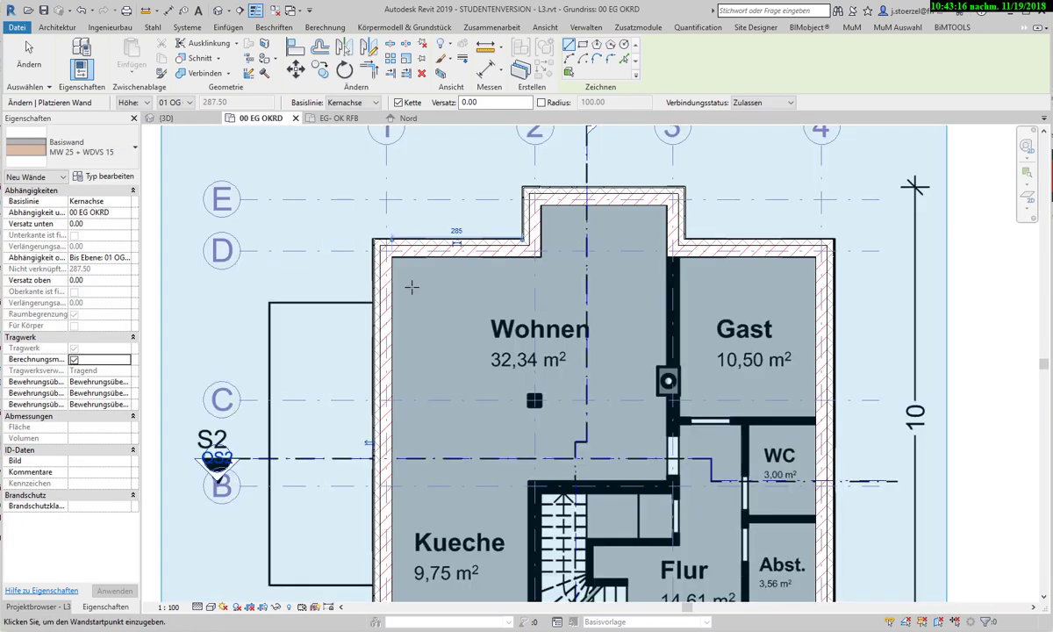
scroll(498, 372, "down", 1)
scroll(476, 342, "down", 1)
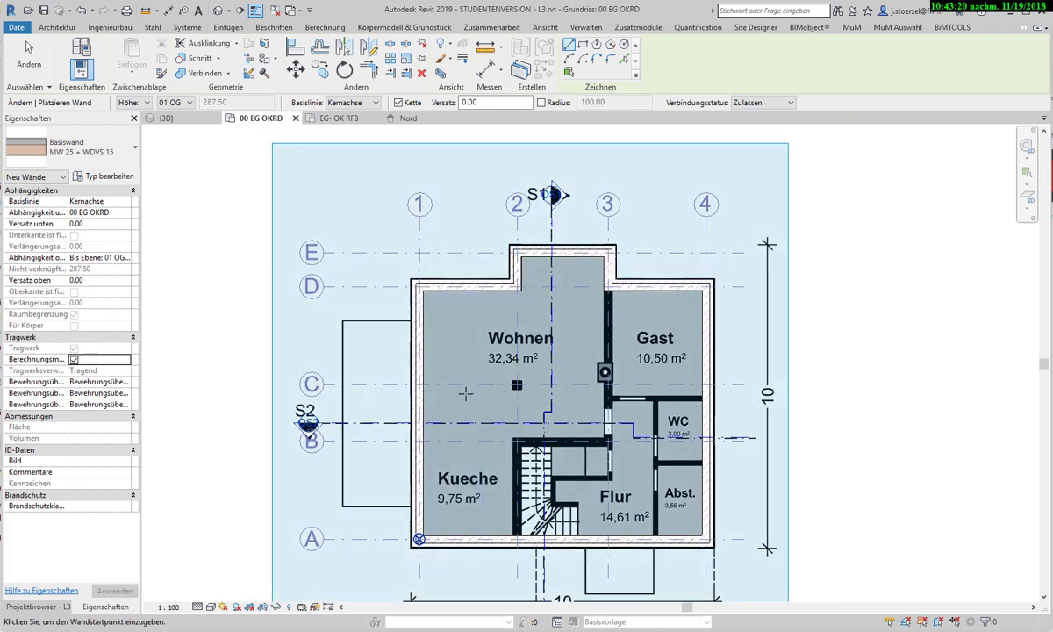
scroll(425, 312, "up", 1)
scroll(413, 272, "up", 2)
scroll(397, 219, "up", 1)
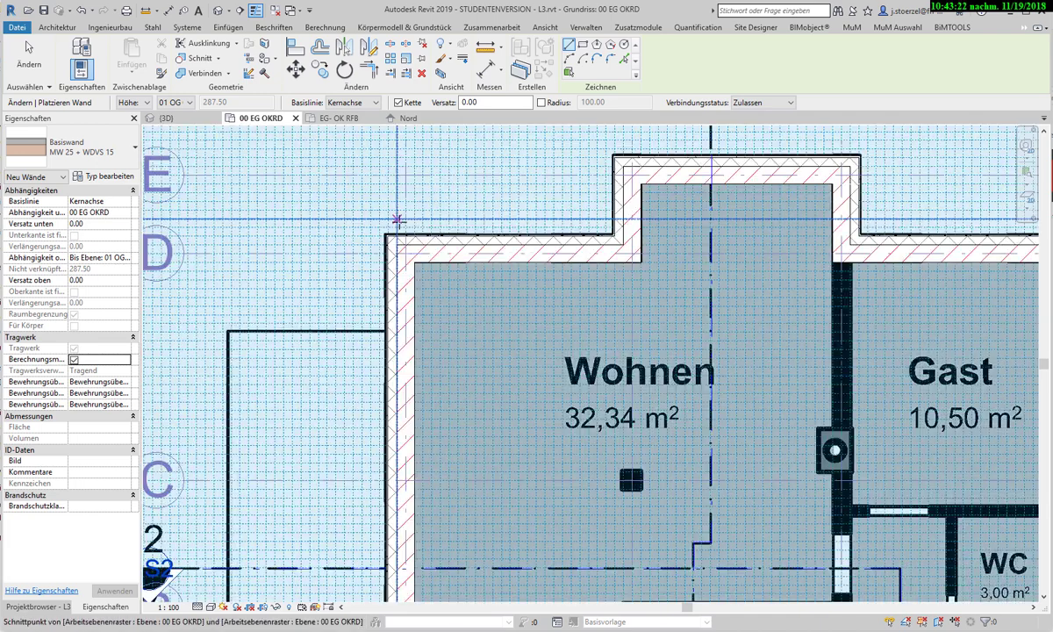
key("Escape")
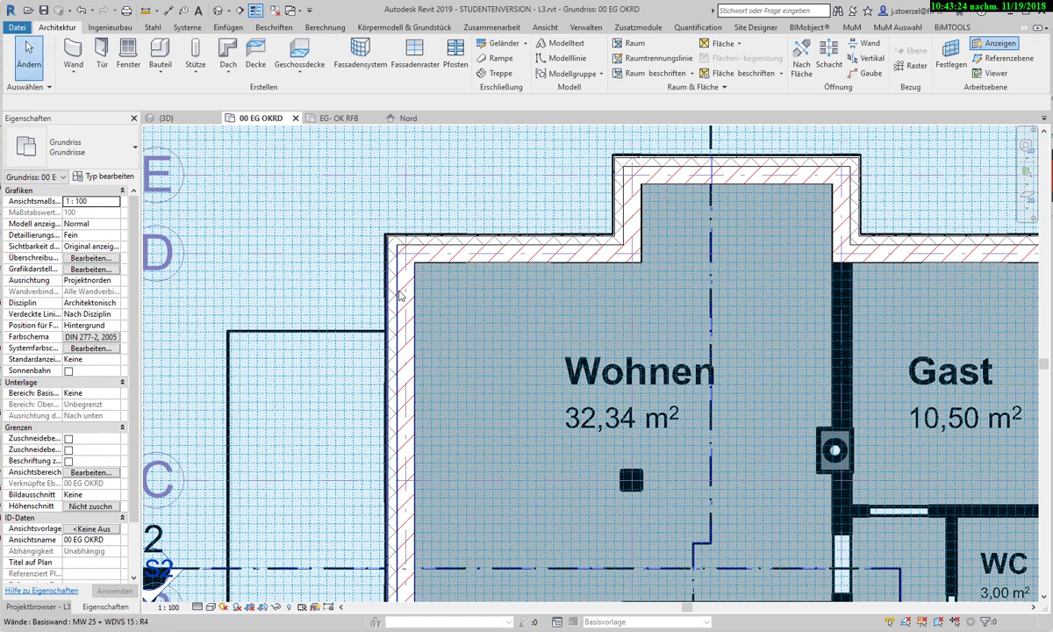
- Open section Schnitte > OS1 from the Projektbrowser
scroll(375, 272, "down", 3)
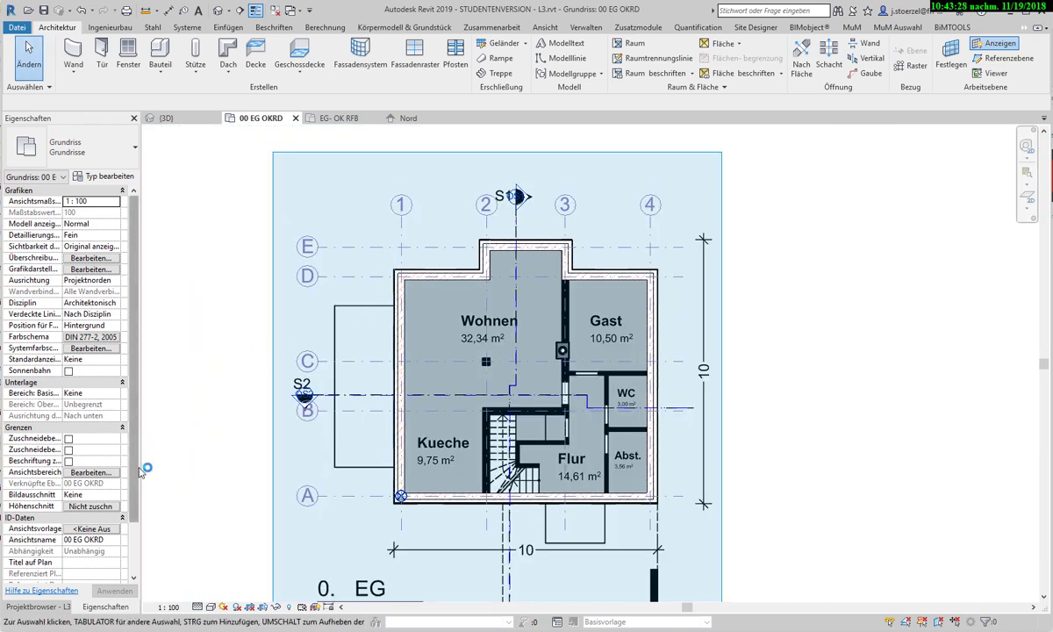
left_click_drag(133, 460, 131, 530)
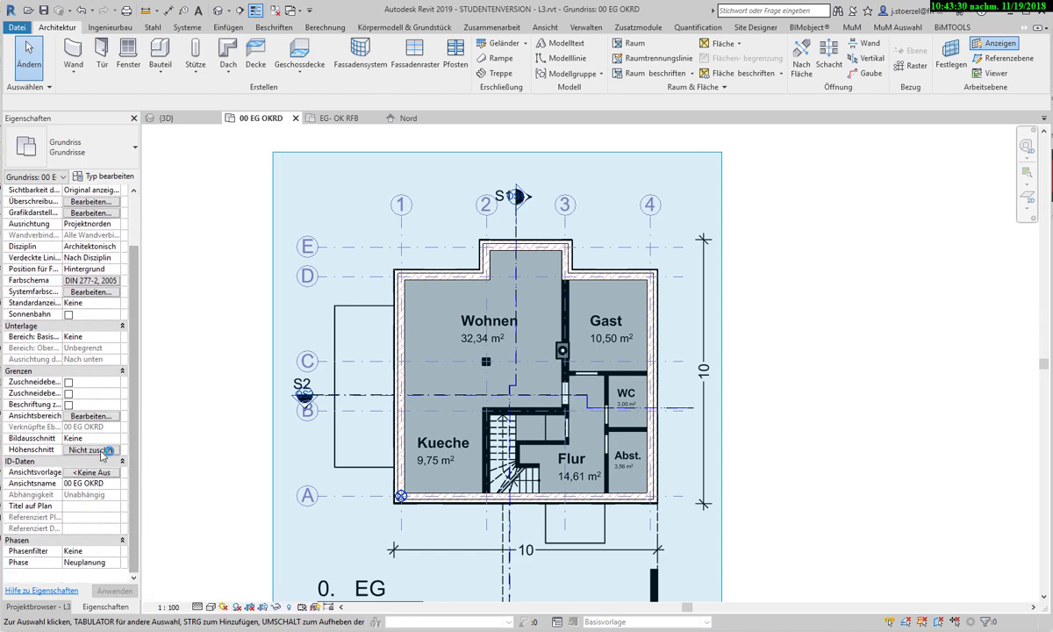
left_click(38, 606)
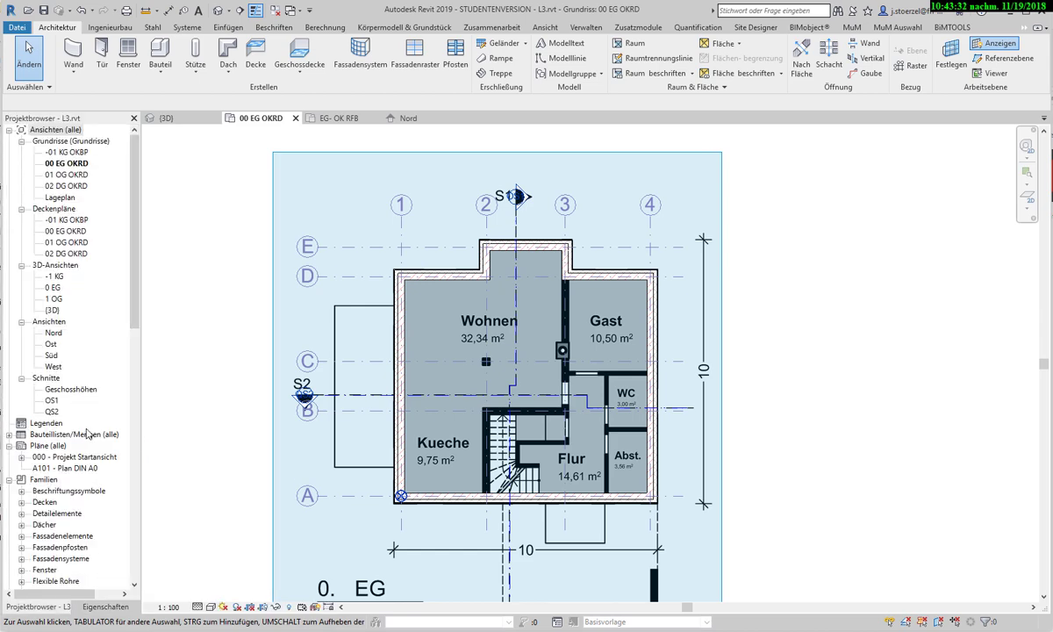
double_click(52, 401)
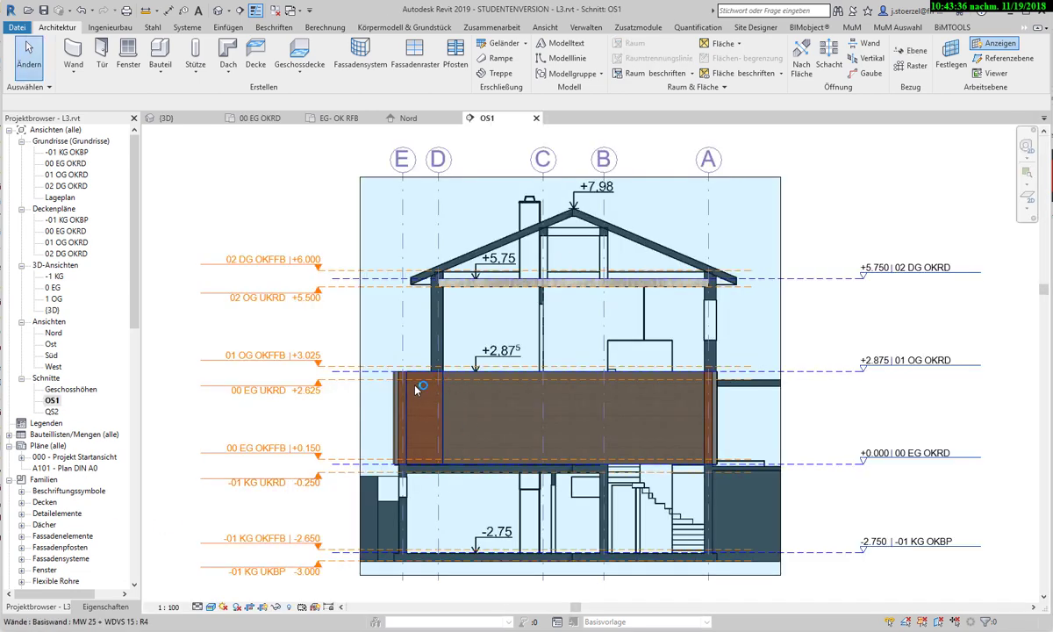
scroll(418, 381, "up", 3)
scroll(394, 383, "up", 3)
scroll(391, 394, "down", 3)
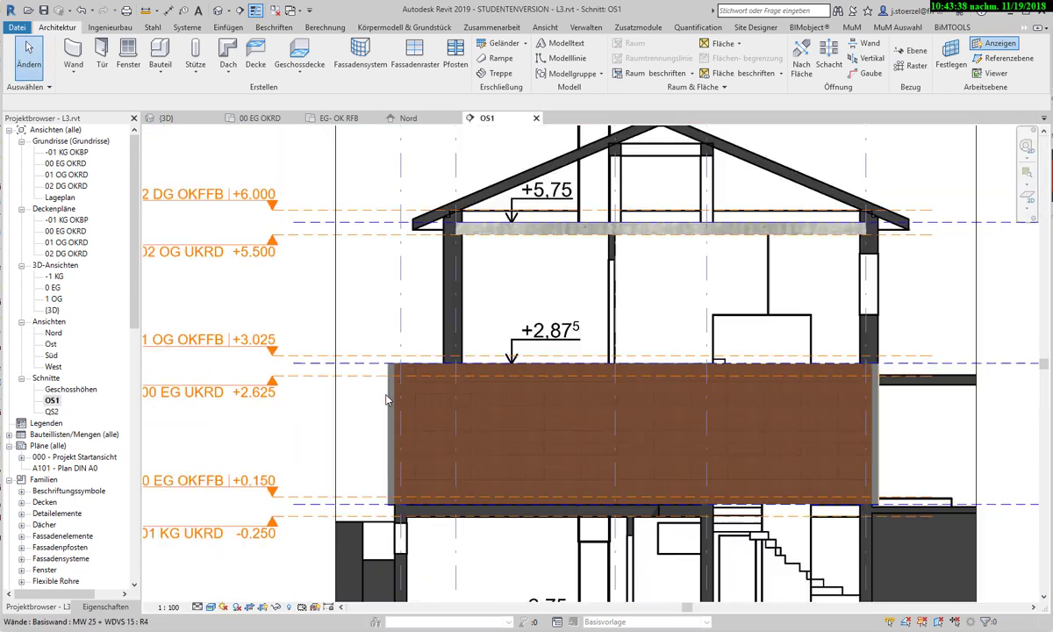
scroll(390, 394, "down", 1)
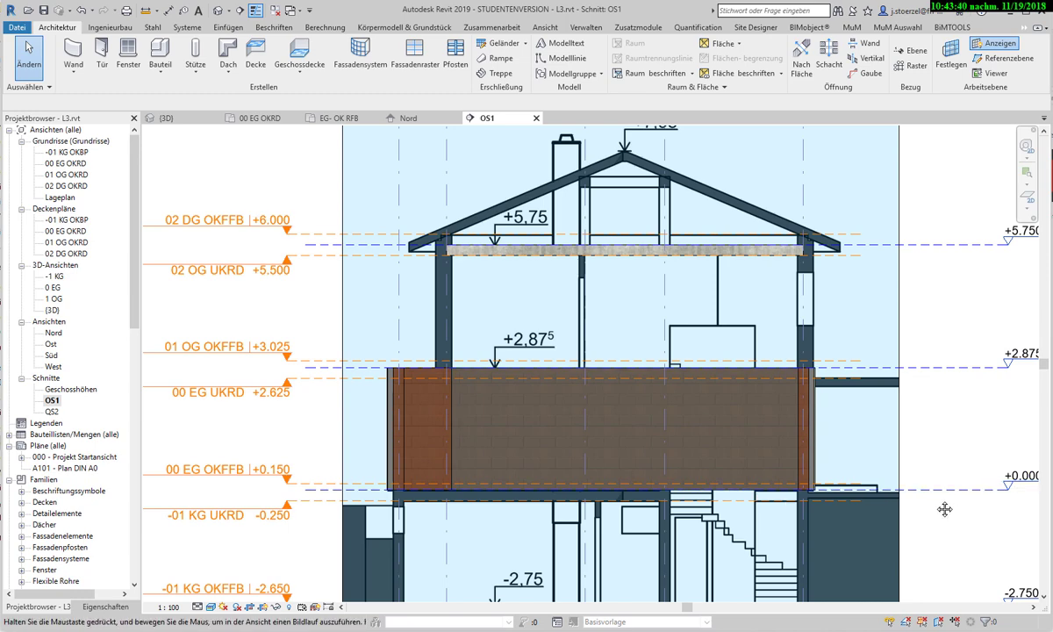
middle_click_drag(942, 500, 771, 480)
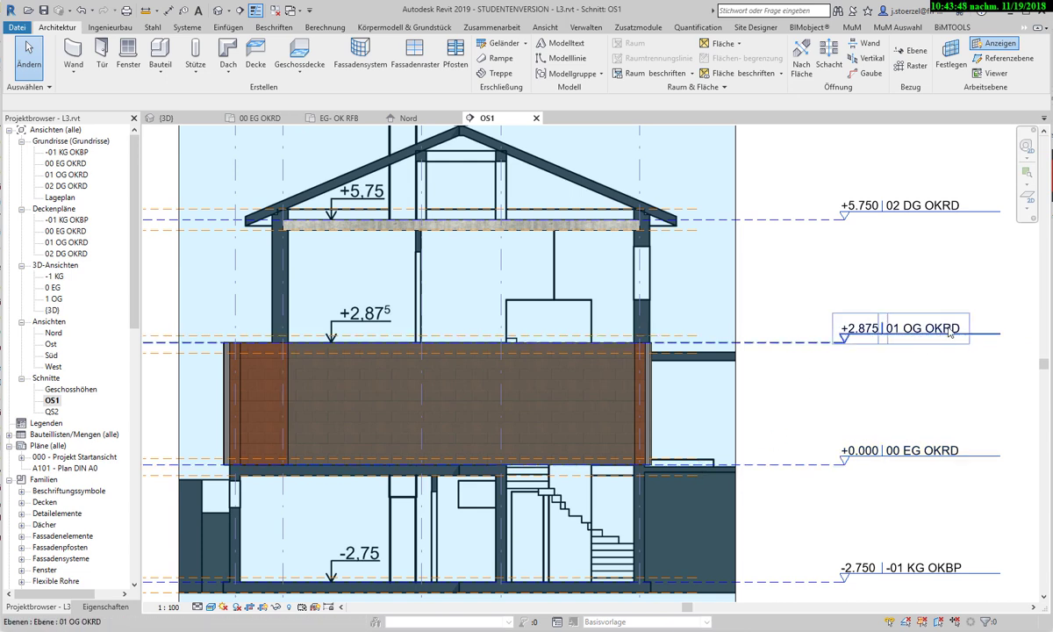
left_click(867, 331)
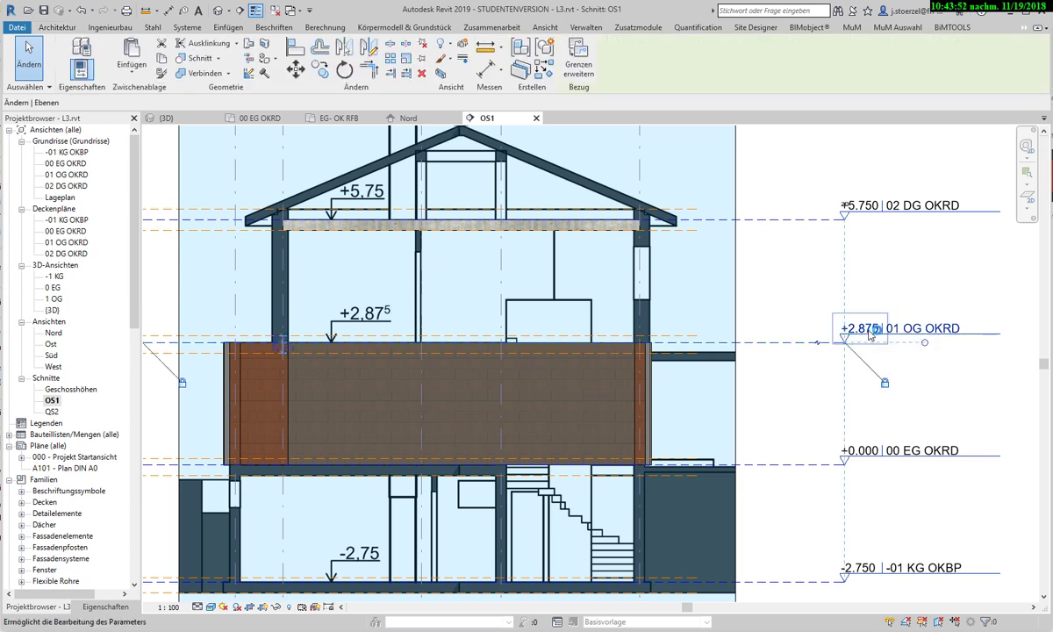
left_click(877, 330)
type("3")
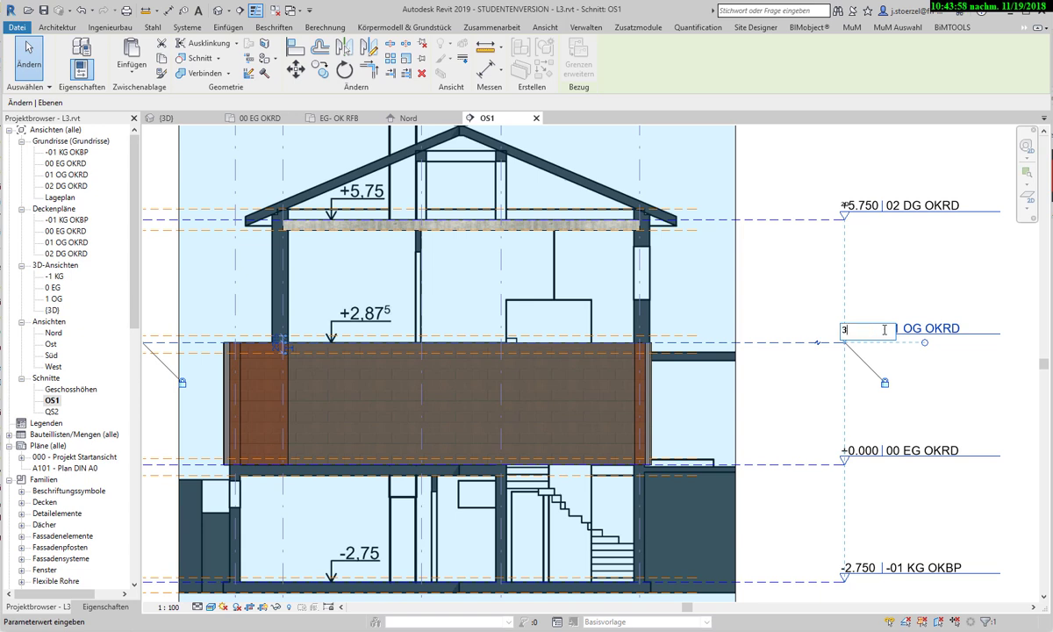
key("Return")
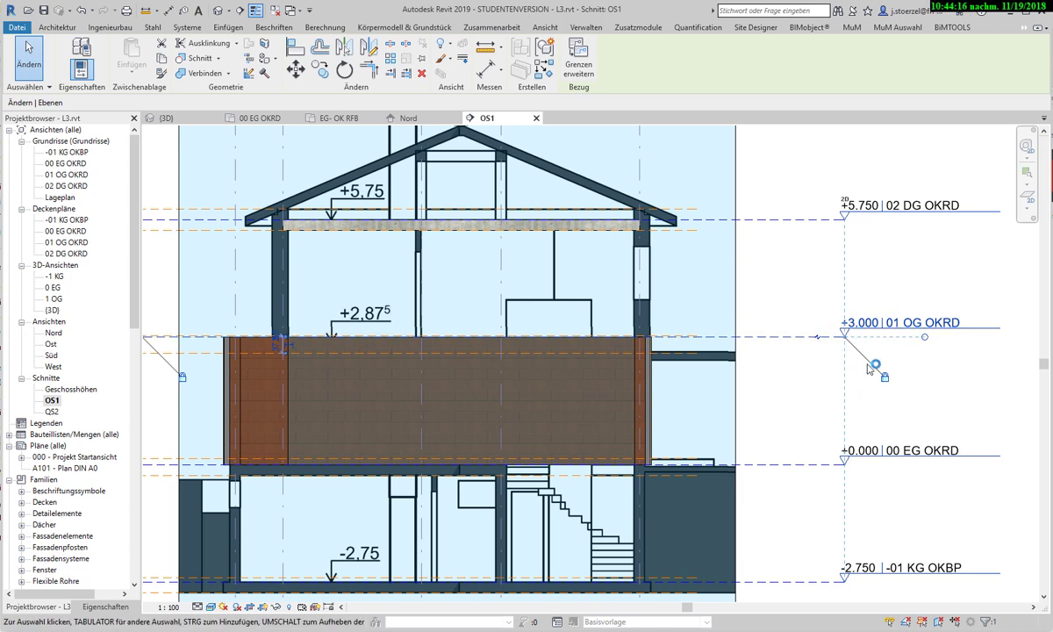
left_click(81, 11)
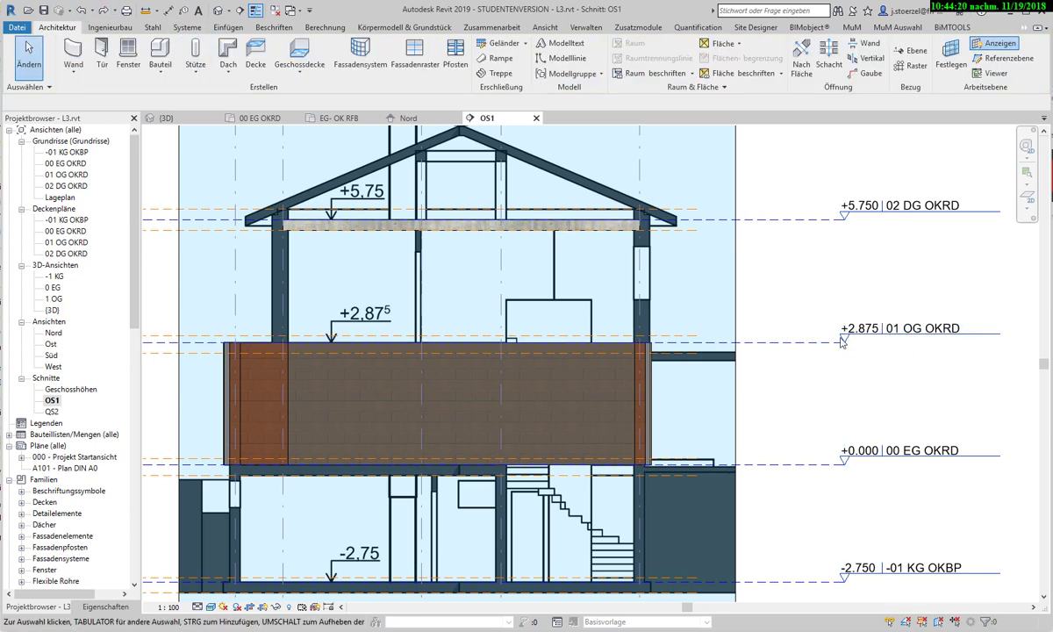
- Select the ground-floor exterior wall in the section and set Abhängigkeit oben to Manuell
scroll(873, 377, "down", 1)
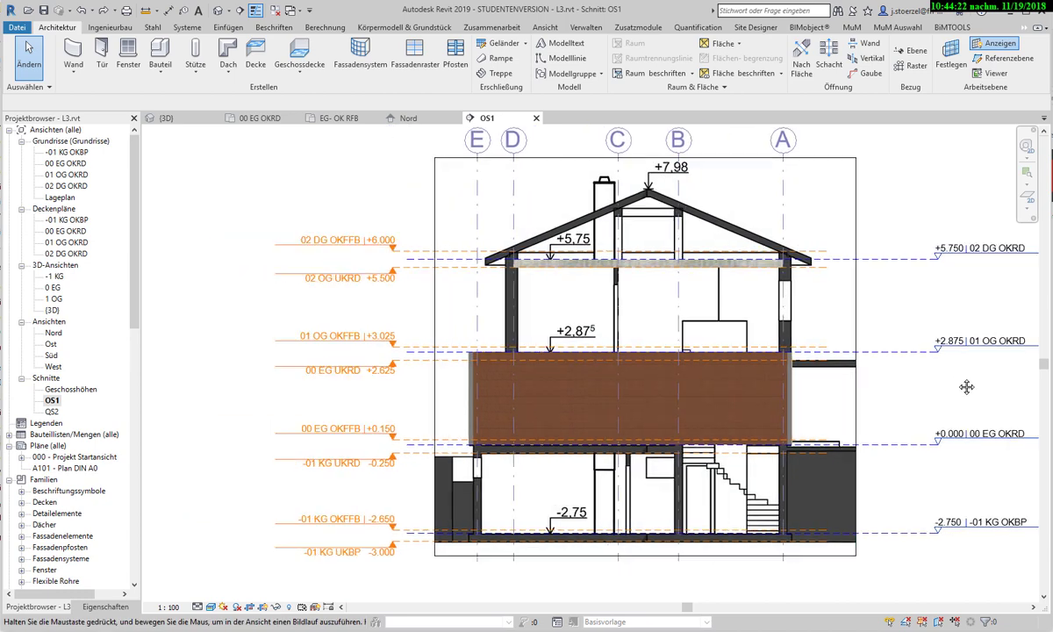
scroll(593, 368, "up", 3)
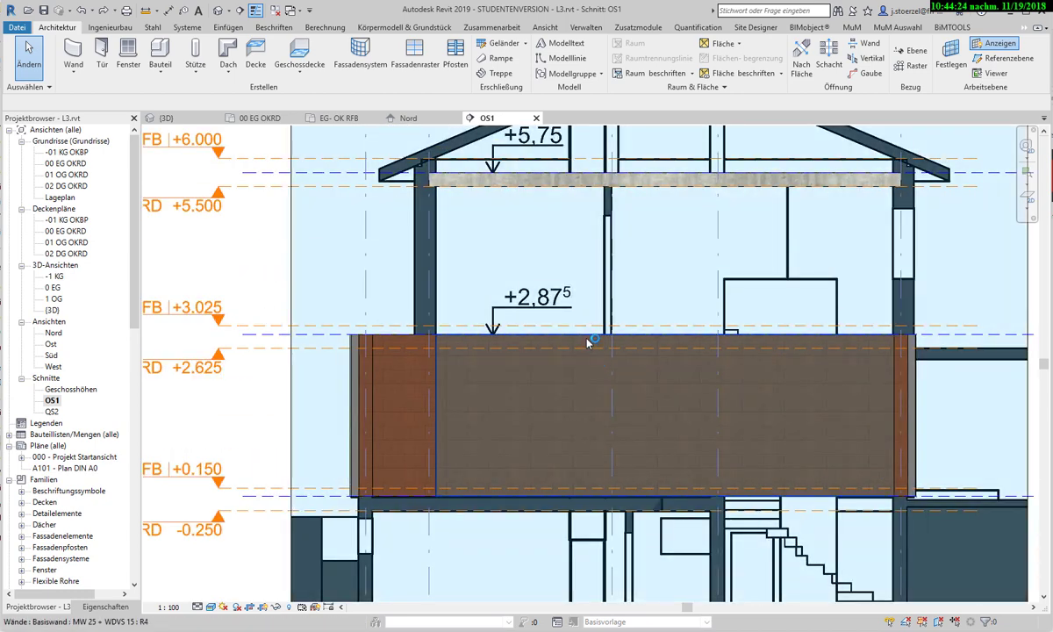
left_click(648, 478)
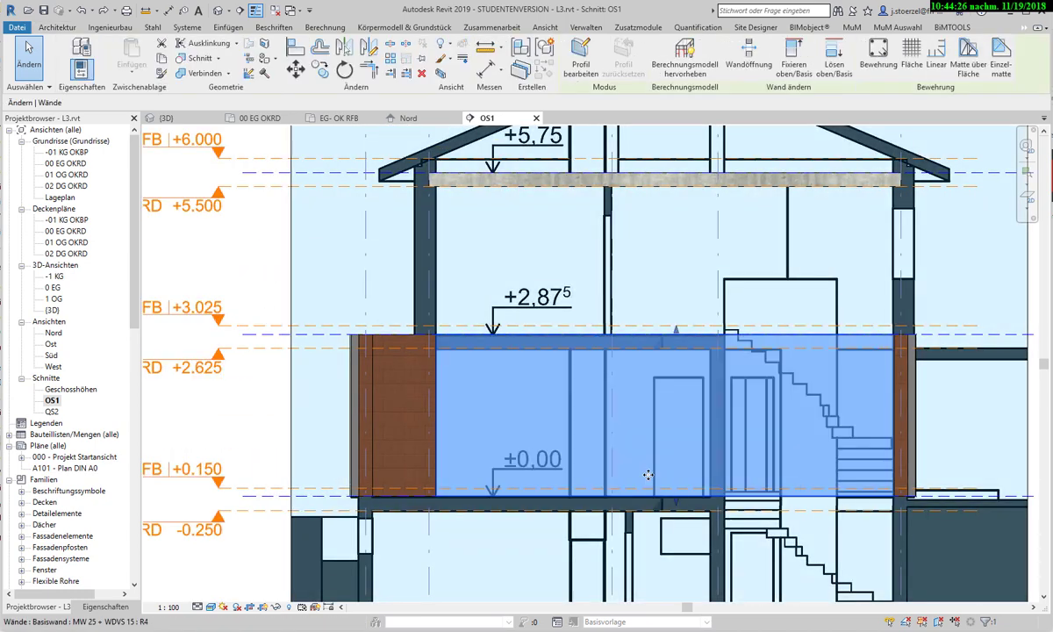
left_click(105, 607)
left_click(123, 257)
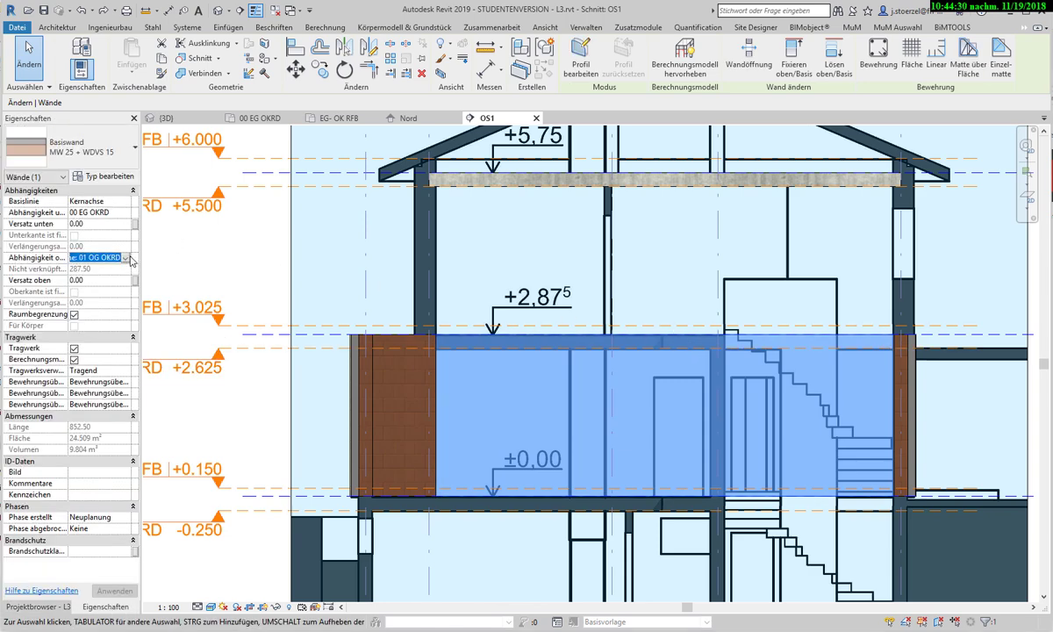
left_click(126, 257)
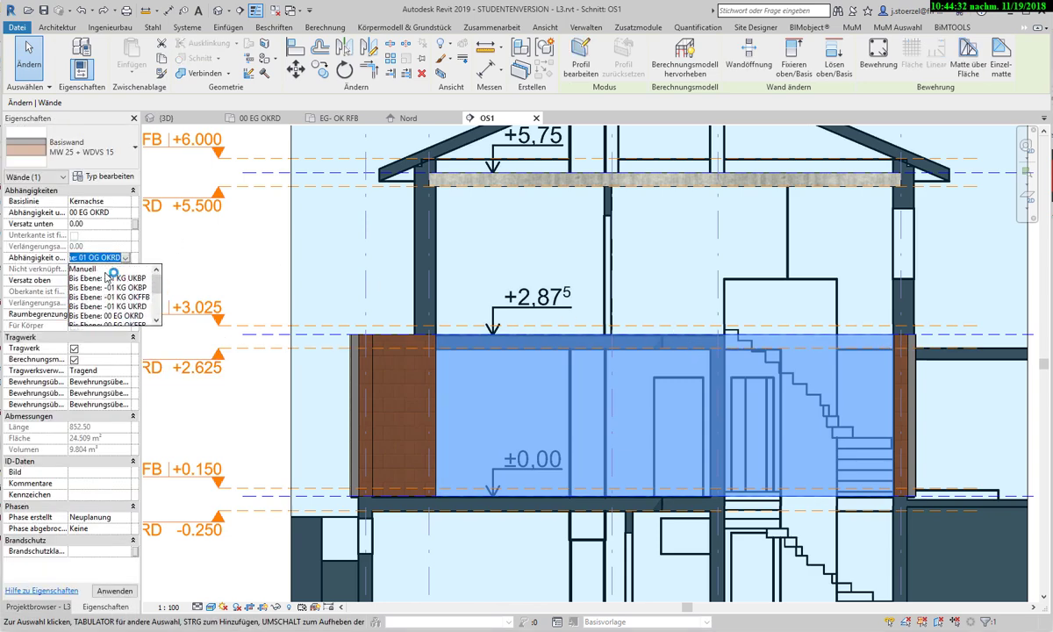
left_click(103, 269)
- Drag the wall's top grip down to an unconnected height of 240.00, then reselect the wall
scroll(540, 391, "down", 3)
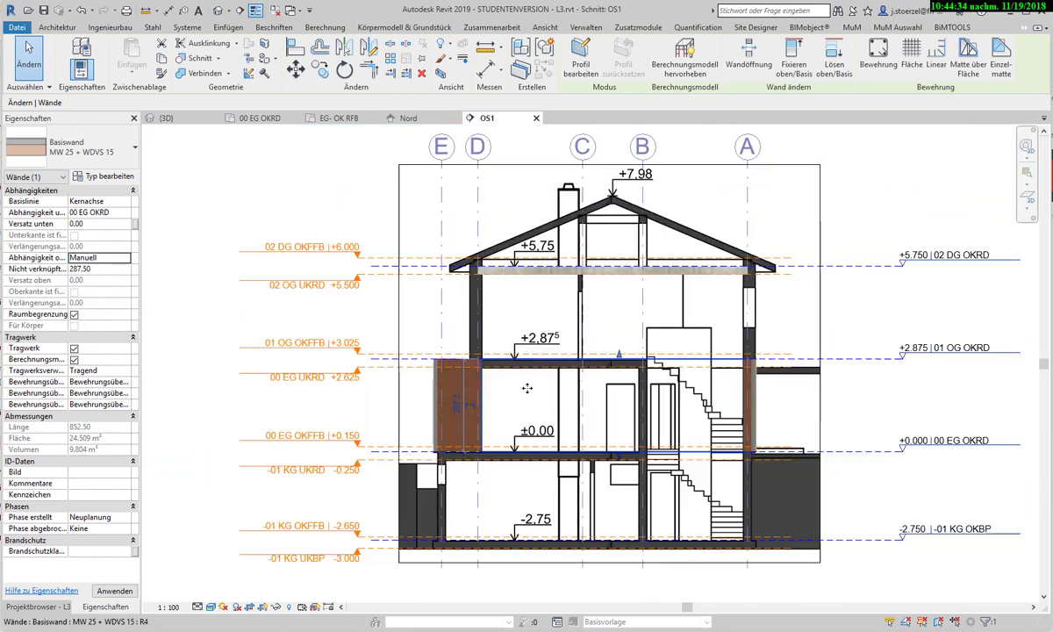
mouse_move(621, 360)
left_mouse_down()
mouse_move(612, 389)
mouse_move(612, 377)
left_mouse_up()
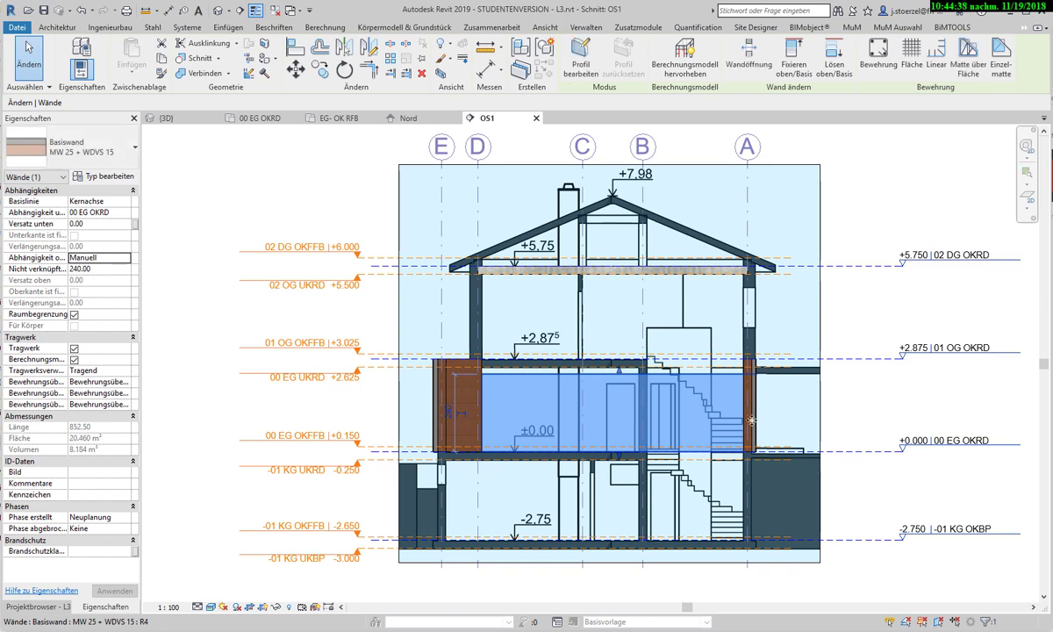
left_click(864, 405)
key("Escape")
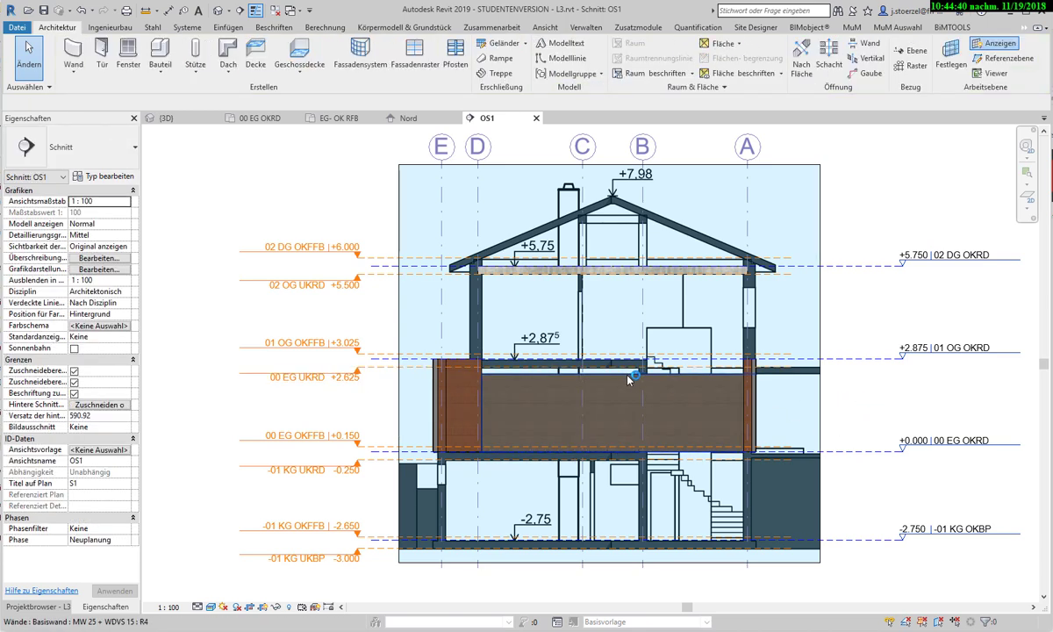
left_click(627, 377)
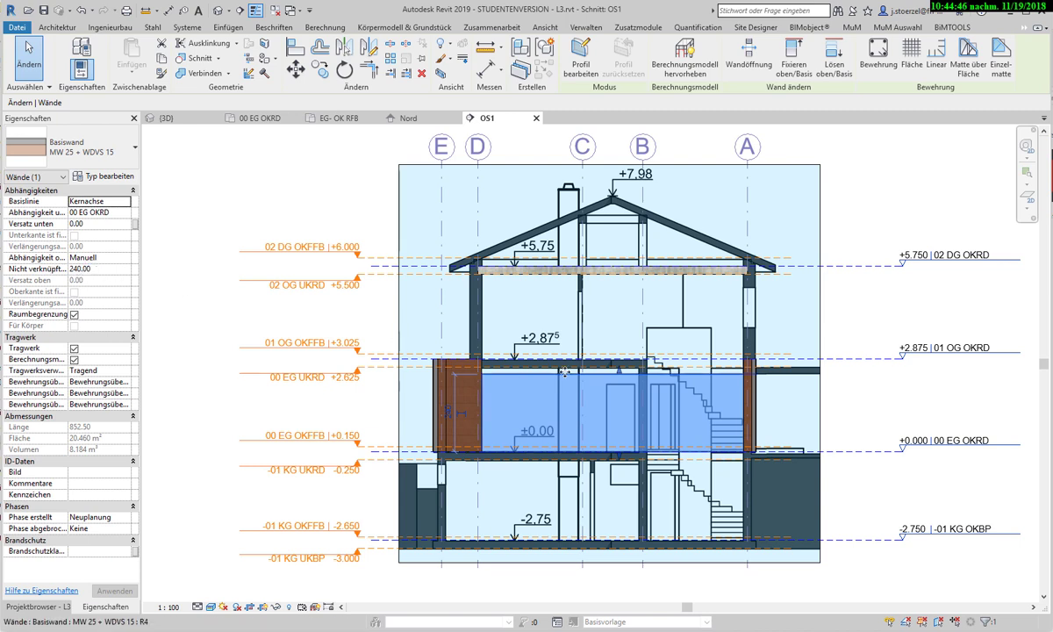
- Try +3.000 as the 01 OG OKRD elevation, then undo it and check the wall
left_click(912, 358)
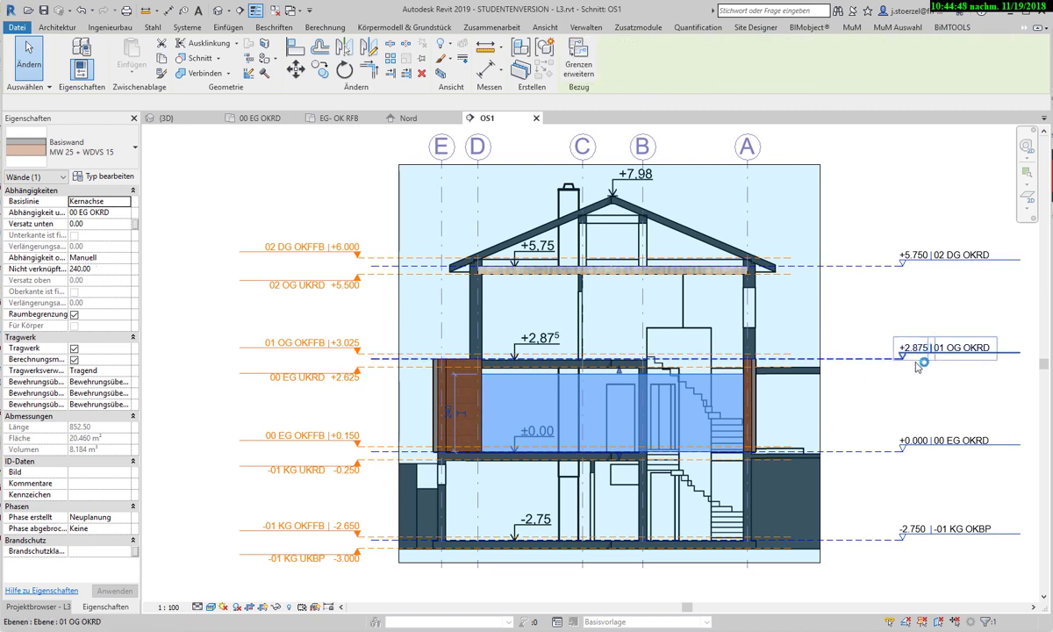
left_click(914, 348)
type("3")
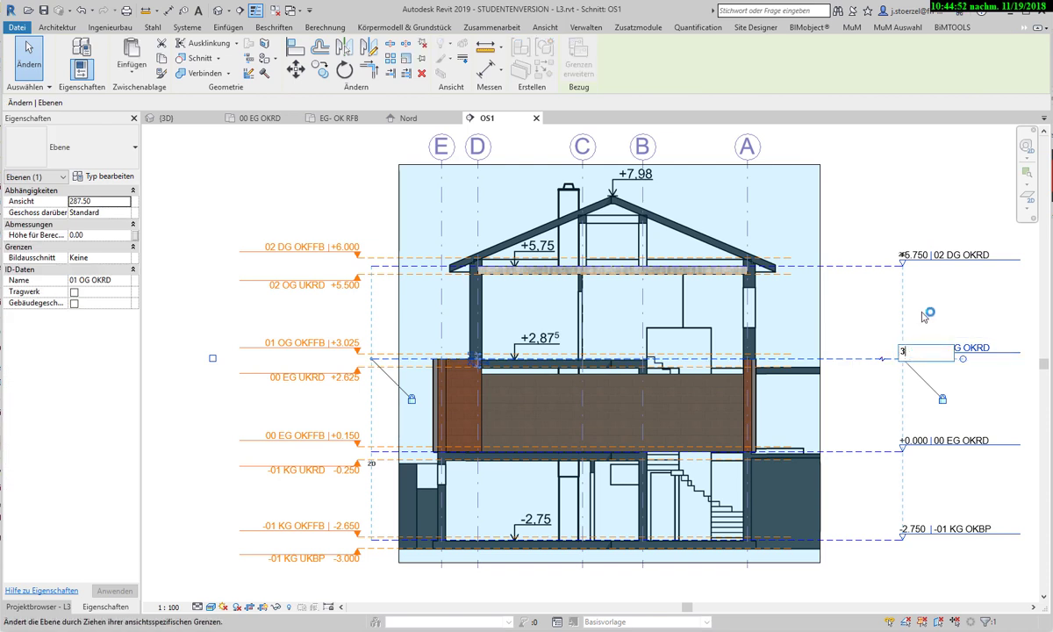
key("Return")
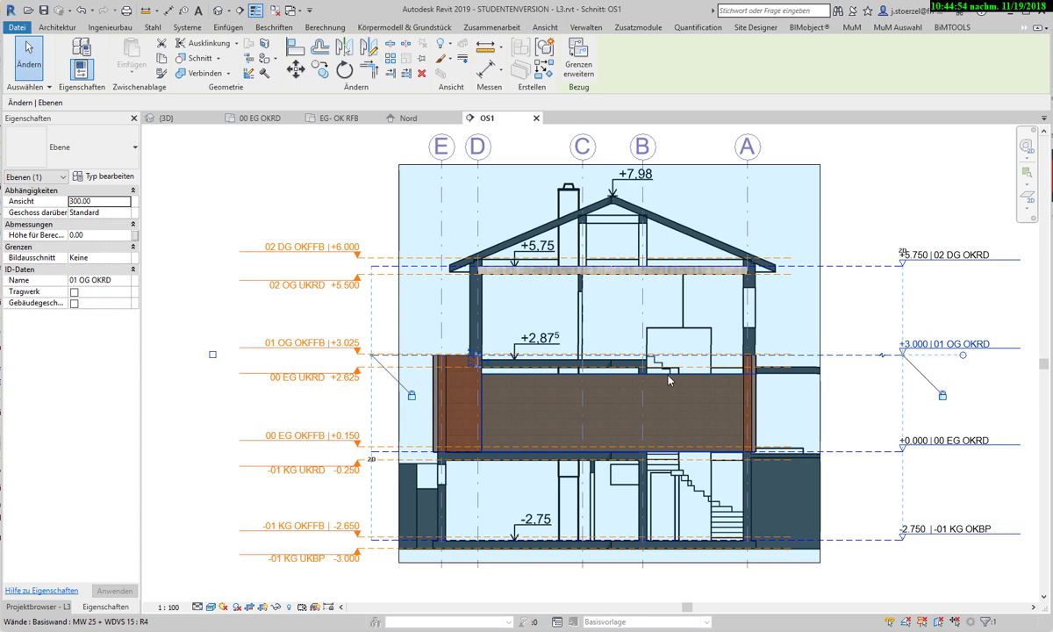
left_click(81, 11)
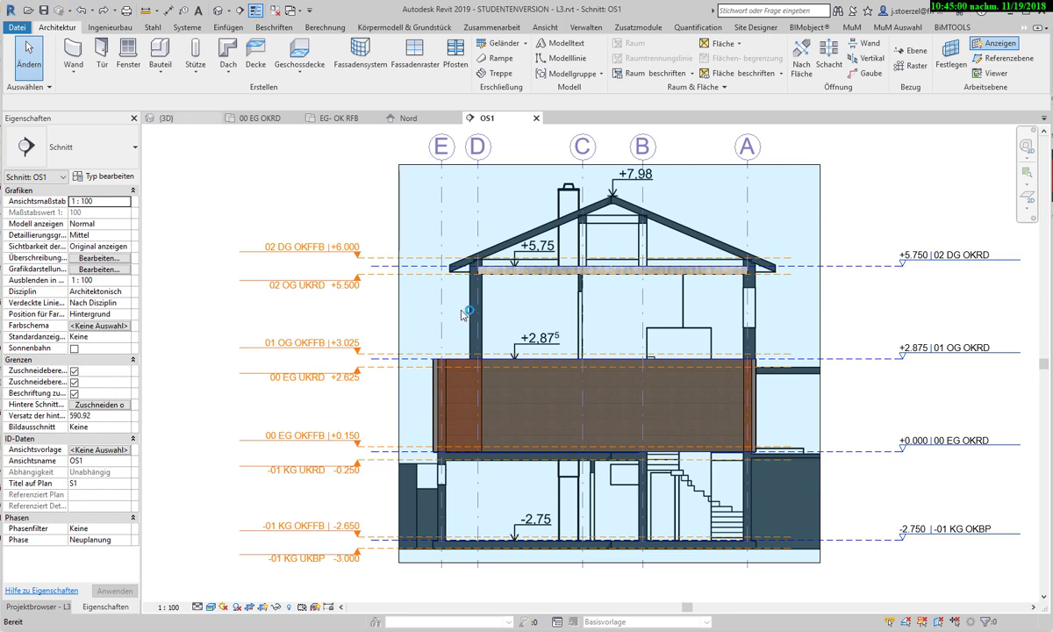
left_click(706, 365)
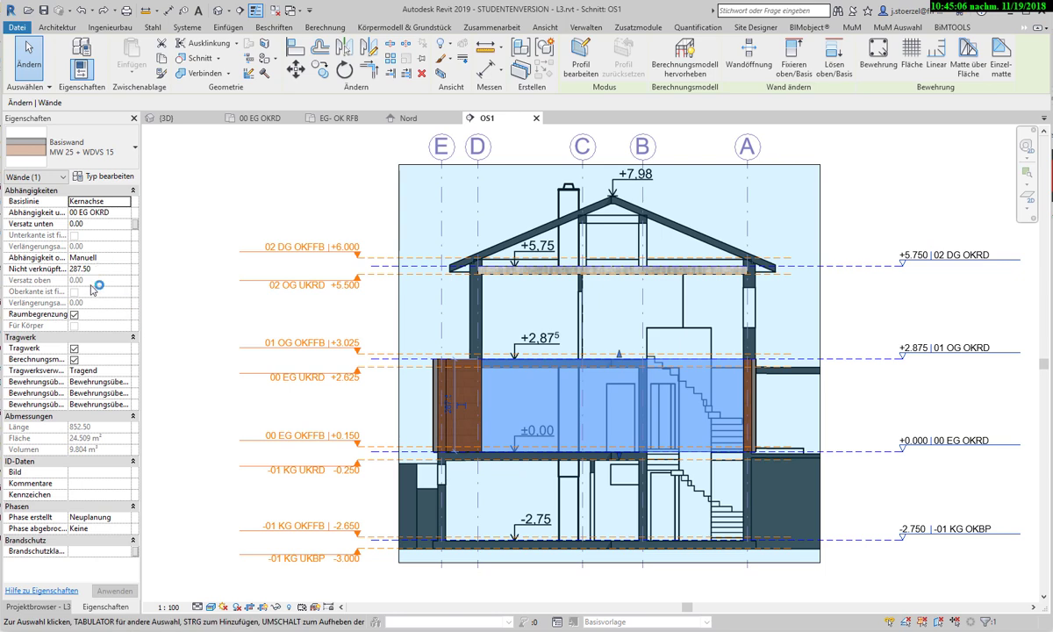
key("Escape")
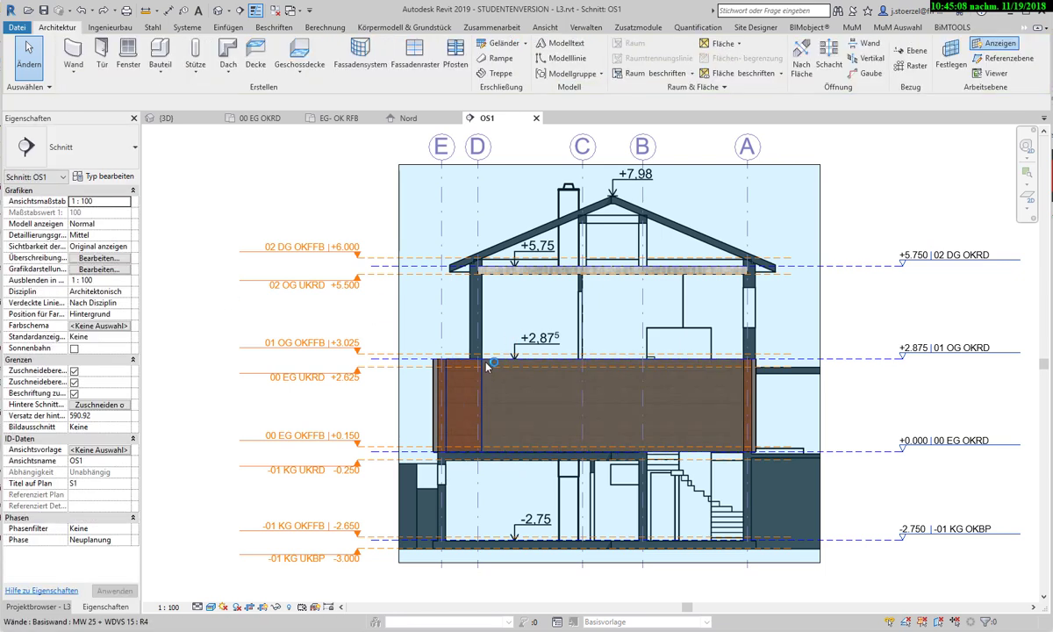
- Set the wall's top to Bis Ebene: 01 OG OKRD with Versatz oben -100, giving 187.50 height
left_click(491, 365)
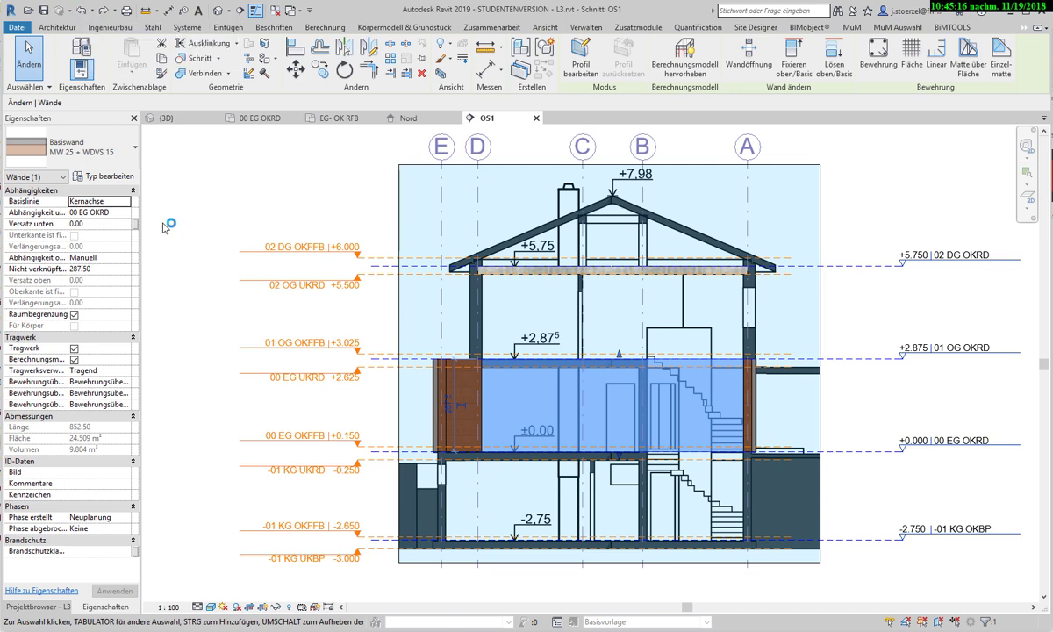
left_click(126, 261)
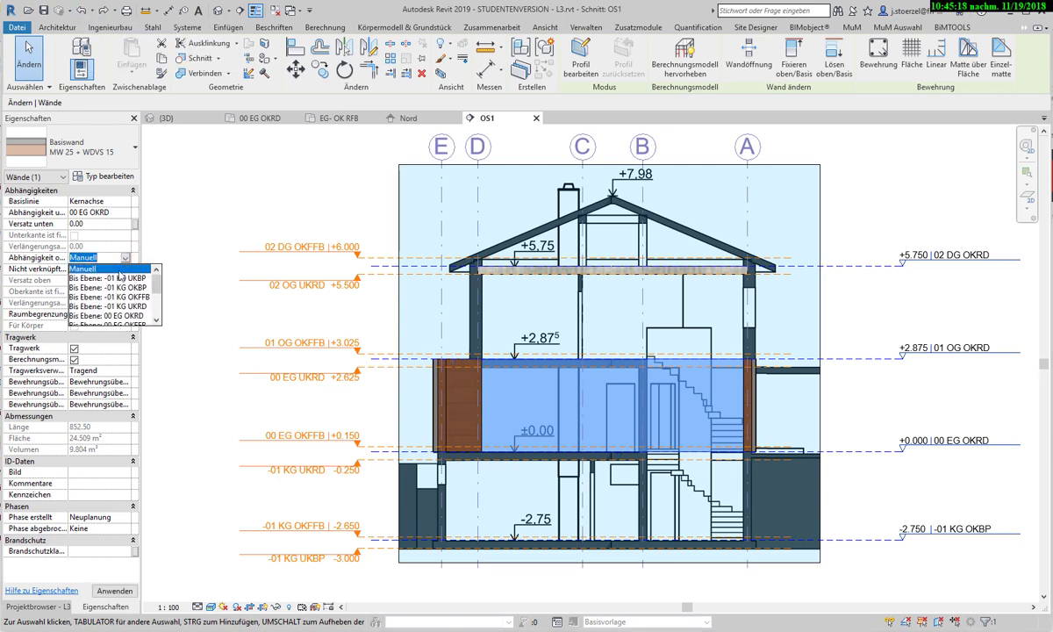
scroll(136, 311, "down", 1)
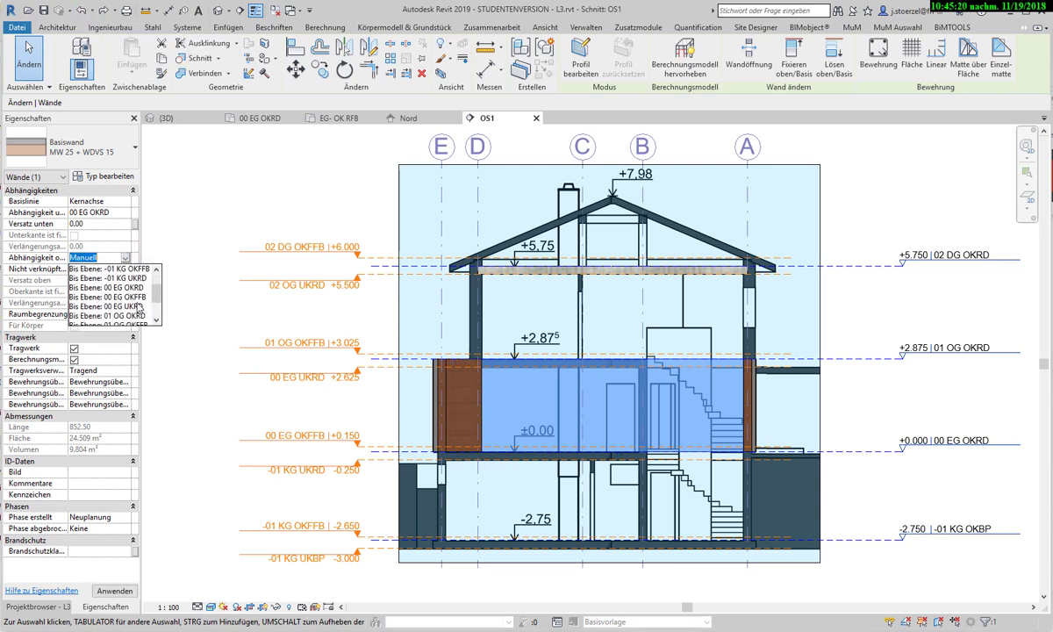
scroll(139, 314, "down", 1)
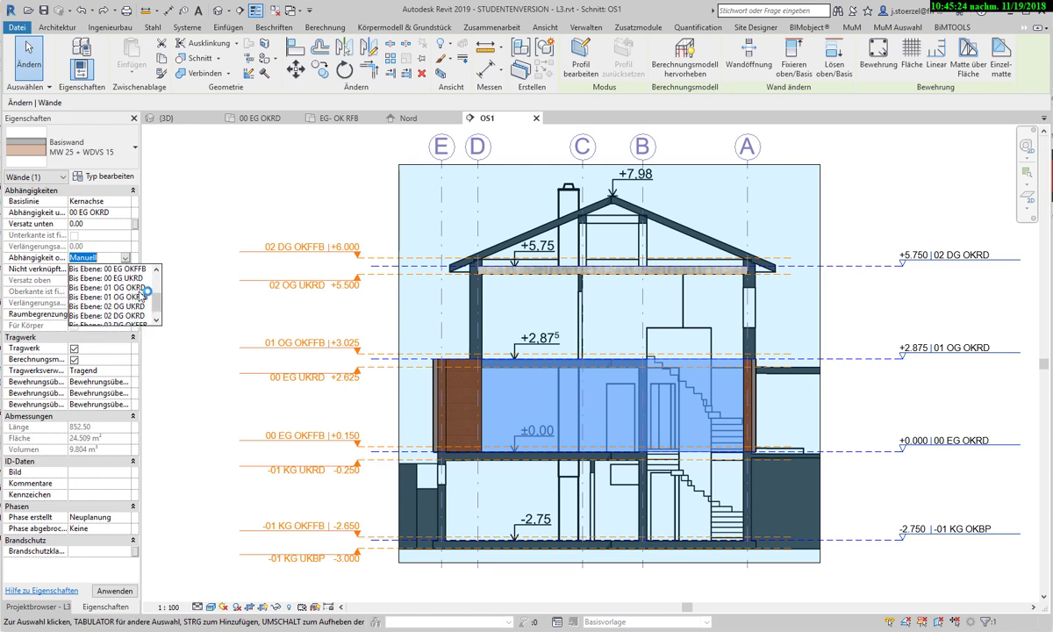
left_click(140, 293)
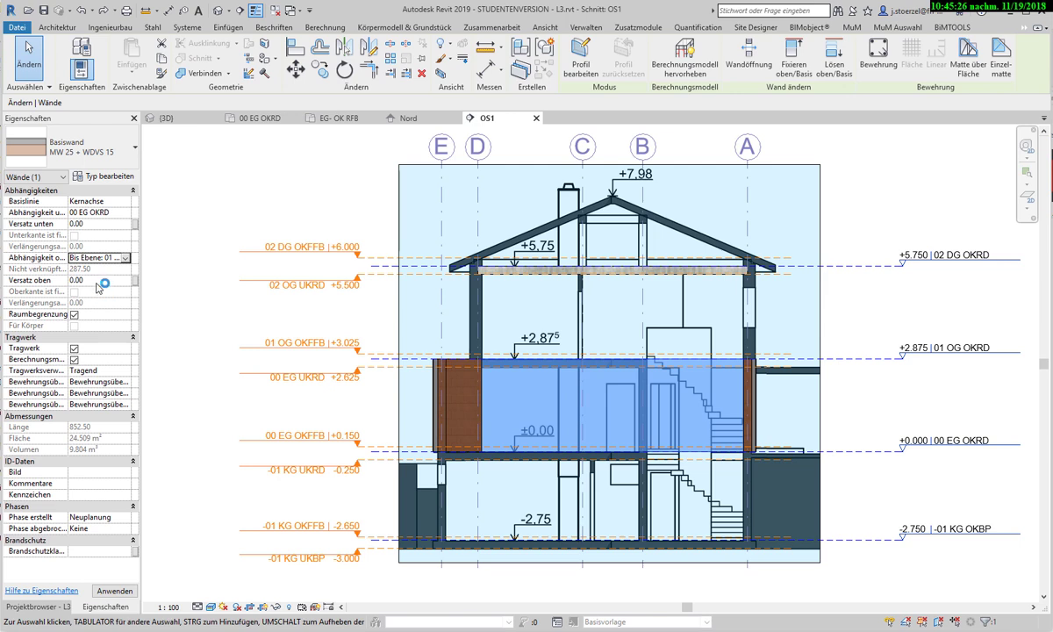
left_click(98, 280)
type("-100")
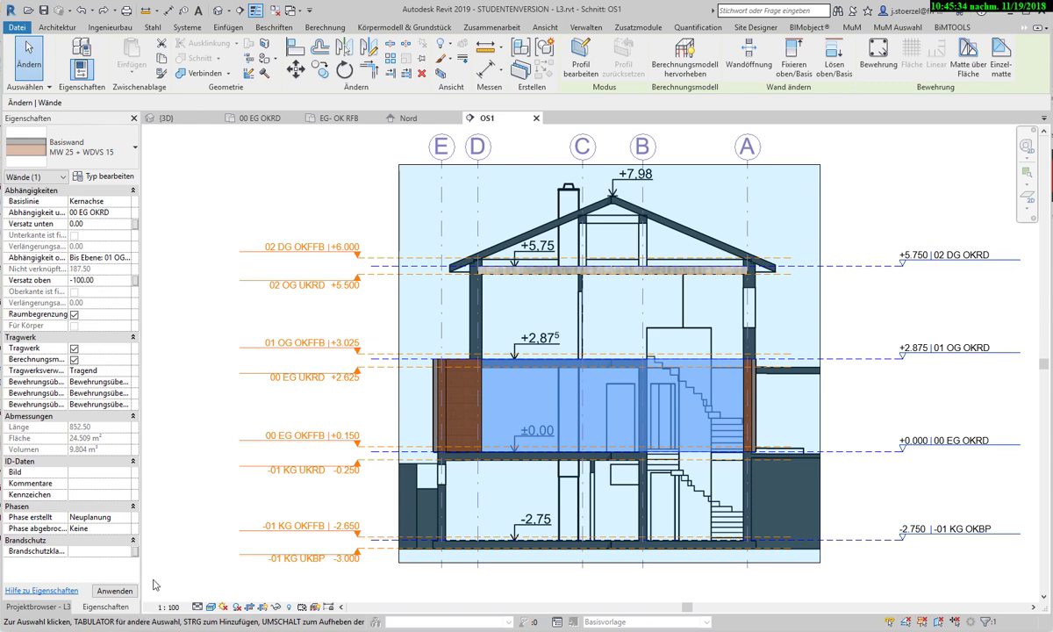
left_click(117, 592)
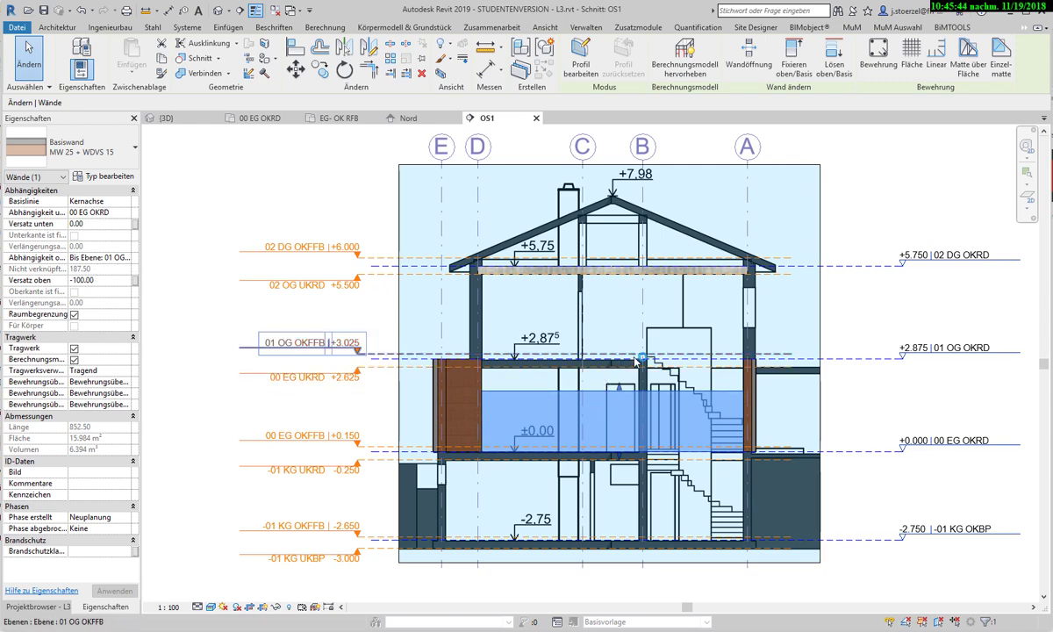
left_click(868, 332)
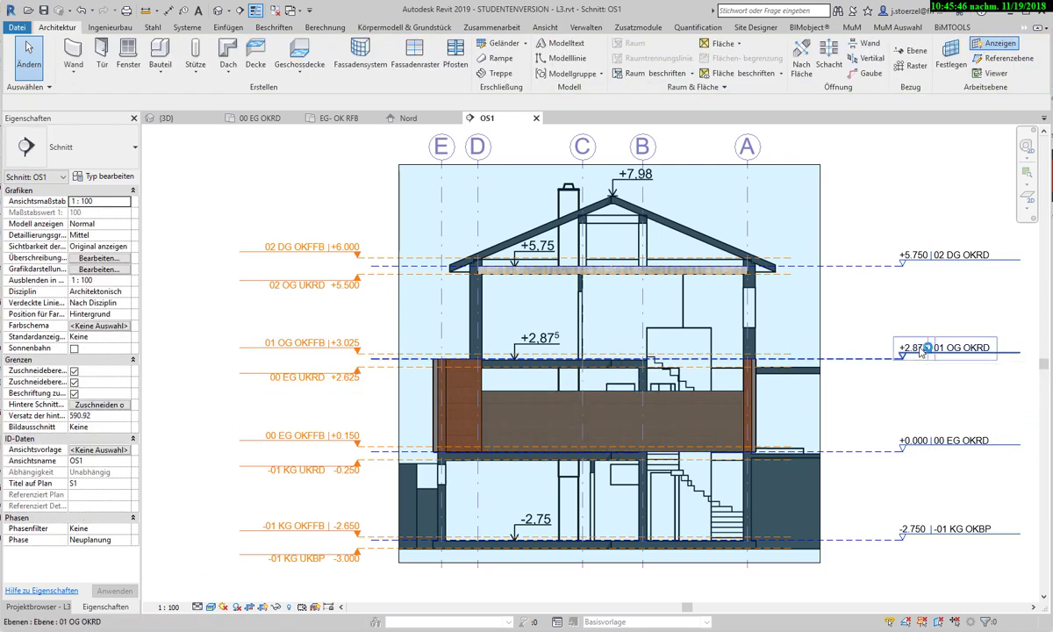
left_click(921, 351)
left_click(916, 349)
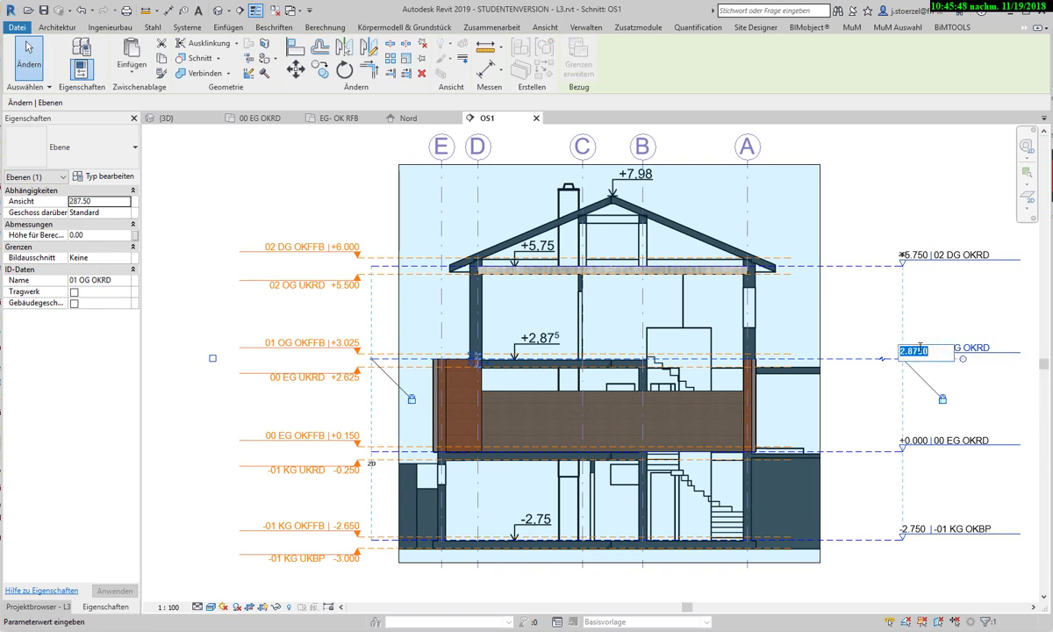
type("4")
key("Return")
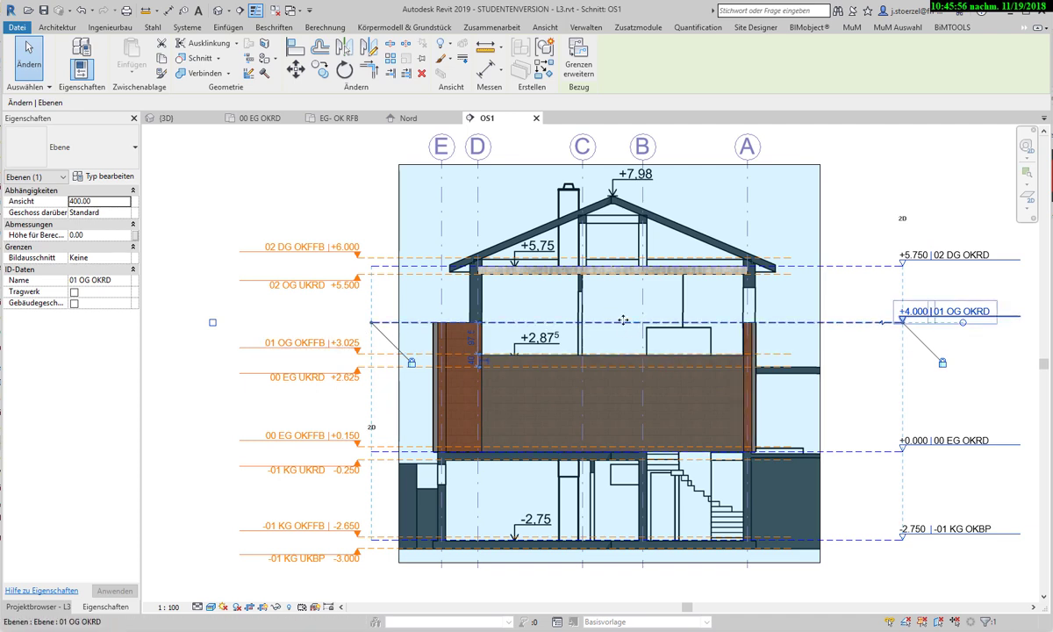
left_click(81, 10)
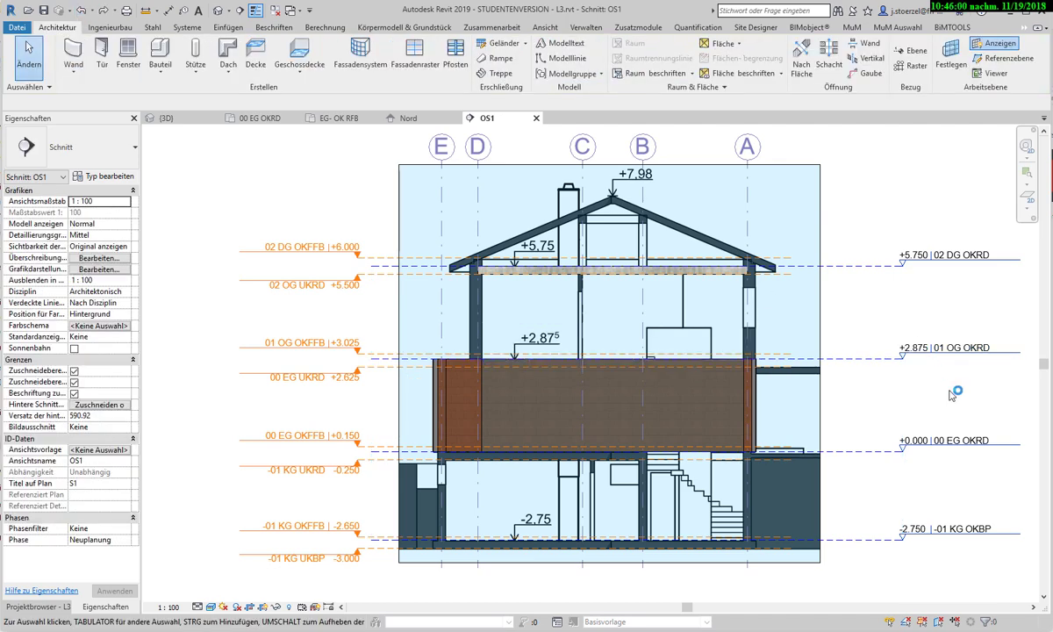
- Open the default {3D} view, then zoom, pan and orbit around the ground-floor walls to face the back wall
left_click(222, 15)
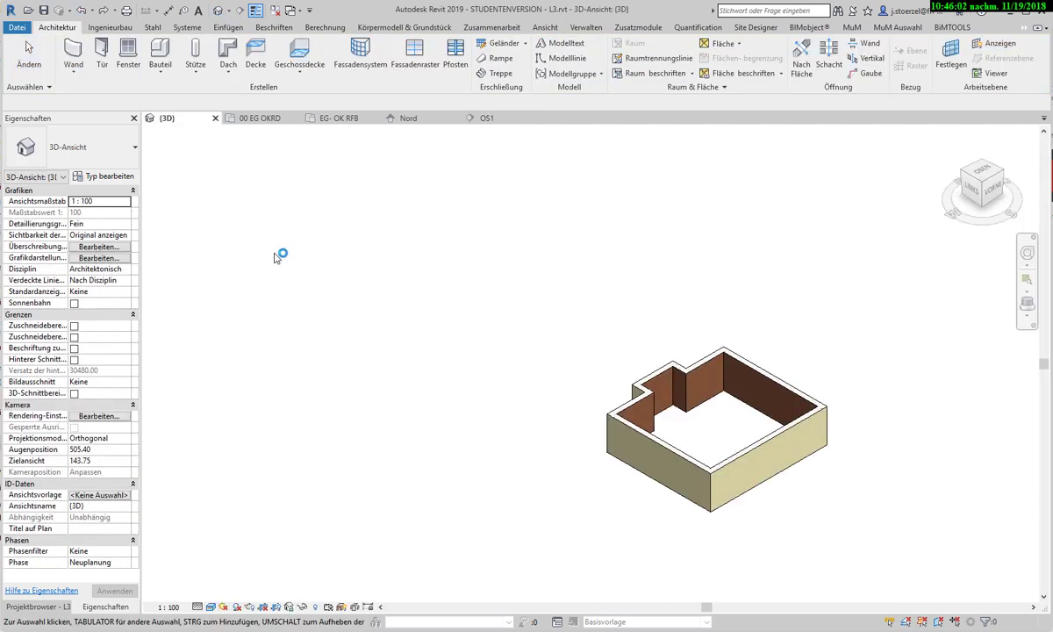
scroll(761, 463, "up", 3)
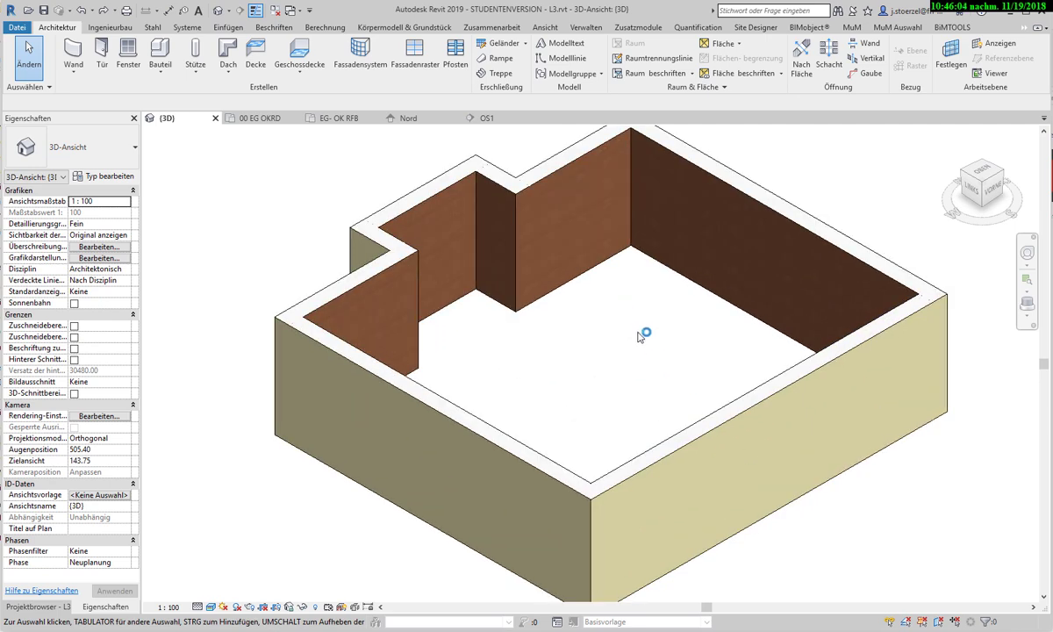
mouse_move(662, 361)
middle_mouse_down()
mouse_move(626, 372)
mouse_move(629, 405)
mouse_move(552, 341)
mouse_move(430, 275)
middle_mouse_up()
scroll(440, 289, "up", 3)
scroll(440, 289, "up", 2)
mouse_move(651, 435)
middle_mouse_down("shift")
mouse_move(660, 447)
mouse_move(581, 454)
mouse_move(564, 426)
middle_mouse_up("shift")
scroll(605, 382, "down", 2)
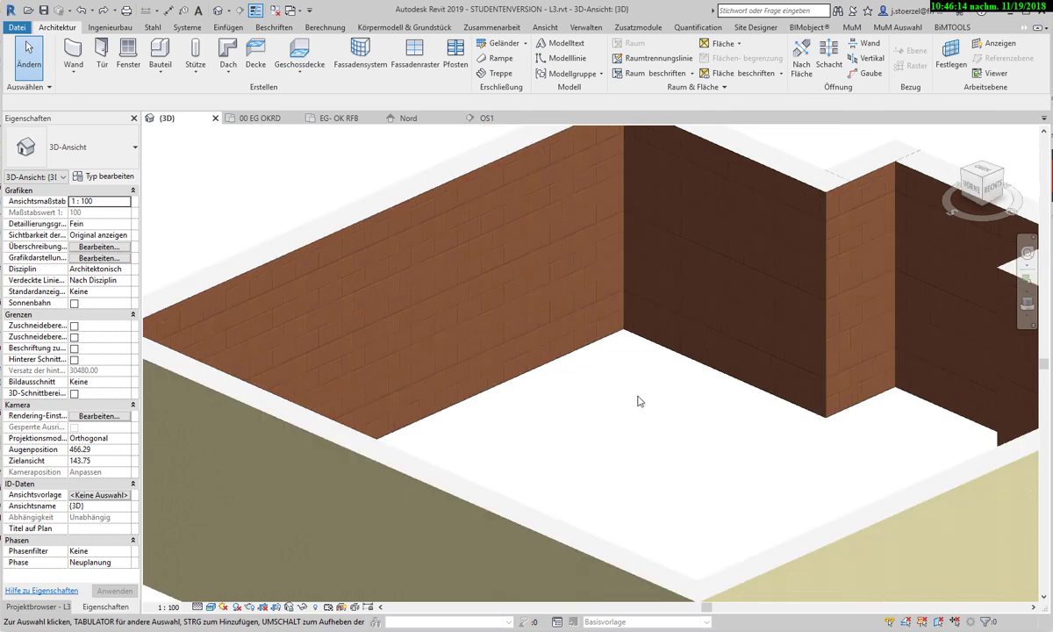
mouse_move(637, 399)
middle_mouse_down("shift")
mouse_move(571, 404)
mouse_move(464, 382)
middle_mouse_up("shift")
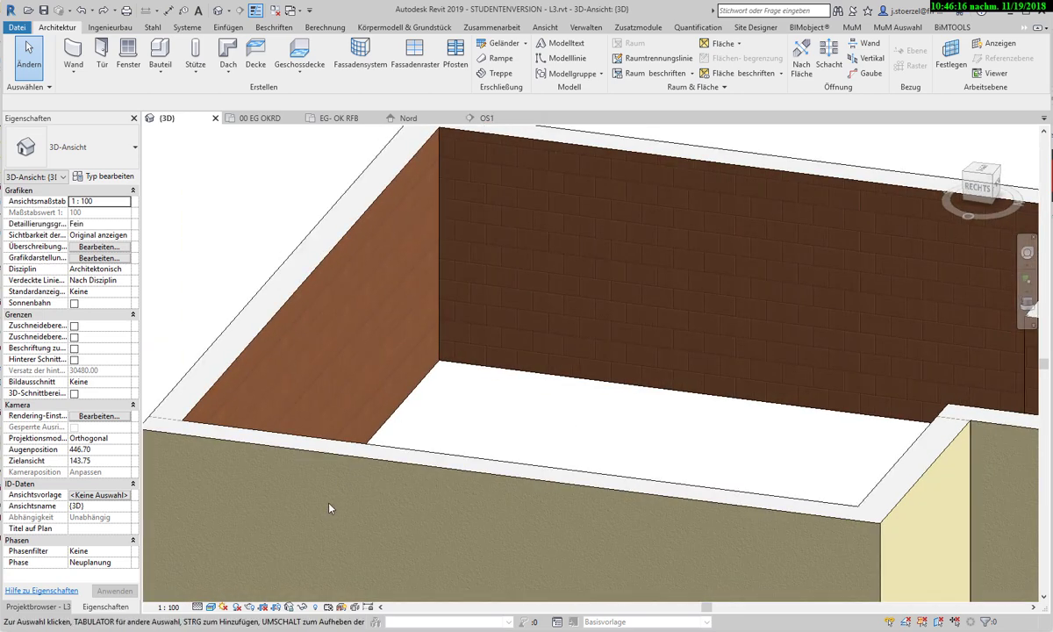
- Switch the 3D view to the Realistisch visual style and orbit to a raised corner view
left_click(211, 606)
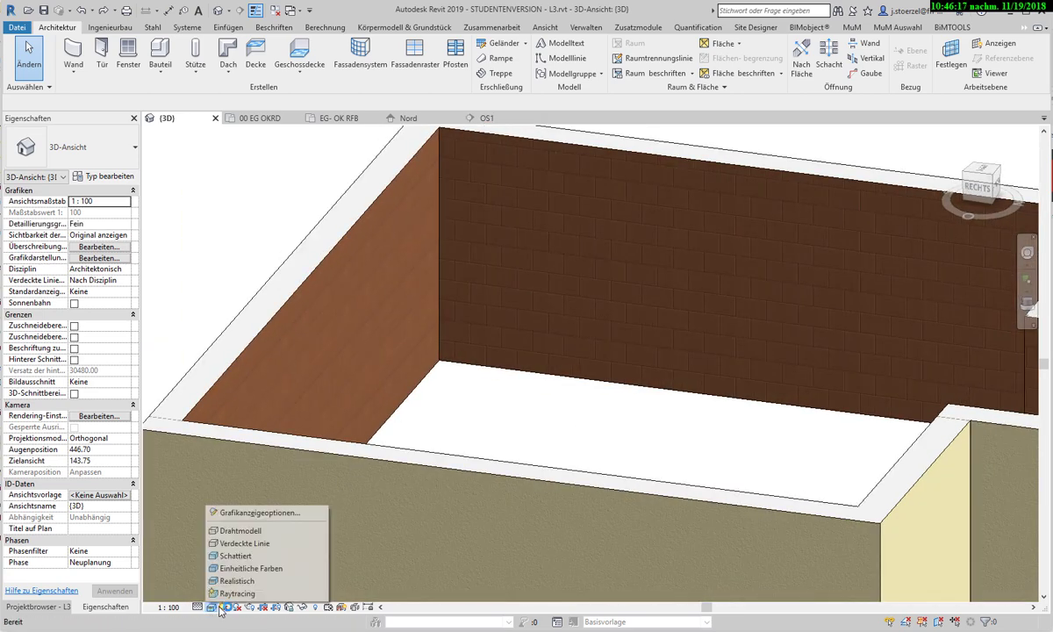
left_click(259, 582)
scroll(538, 377, "down", 2)
mouse_move(538, 377)
middle_mouse_down("shift")
mouse_move(559, 418)
mouse_move(434, 418)
mouse_move(445, 401)
middle_mouse_up("shift")
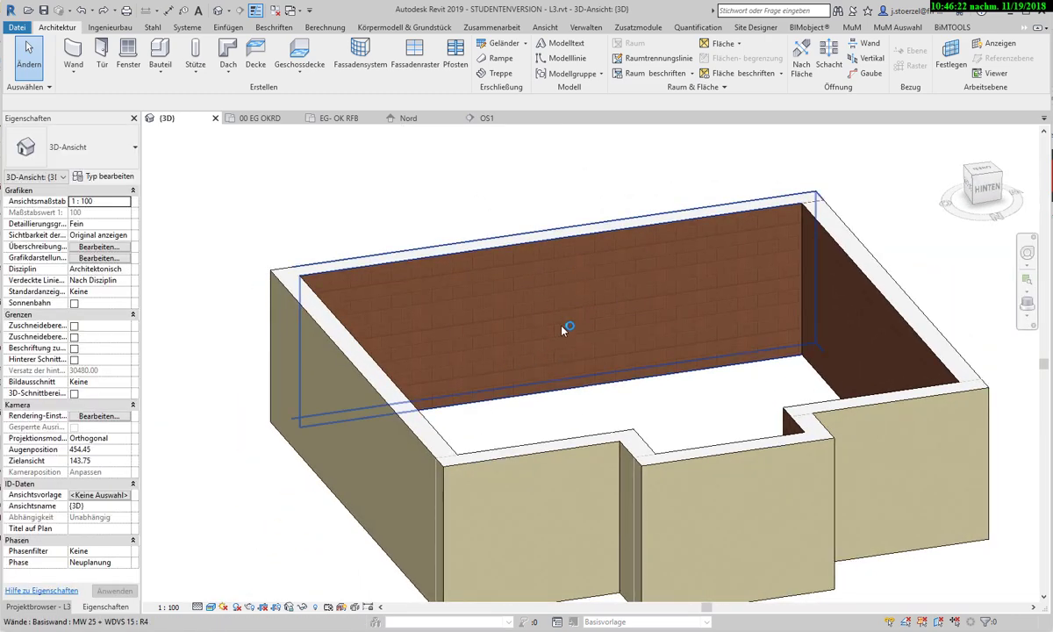
mouse_move(587, 404)
middle_mouse_down("shift")
mouse_move(698, 433)
mouse_move(912, 461)
mouse_move(698, 418)
mouse_move(733, 391)
mouse_move(700, 369)
middle_mouse_up("shift")
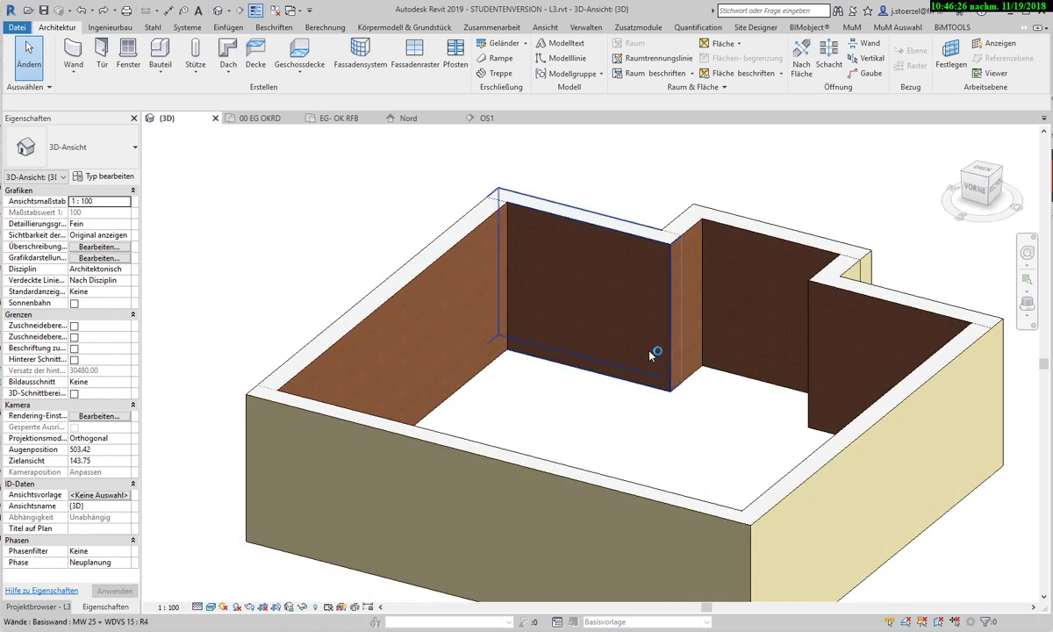
- Zoom, orbit to the opposite side and pan until the whole wall ring is centred
scroll(501, 352, "up", 2)
scroll(540, 451, "up", 3)
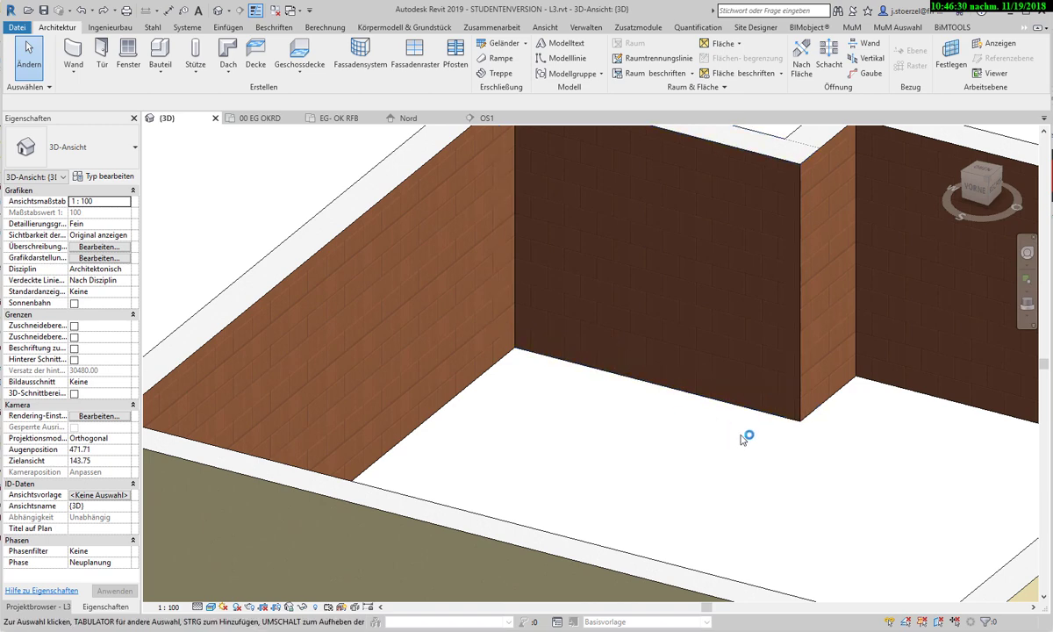
scroll(728, 455, "down", 1)
scroll(728, 455, "down", 1)
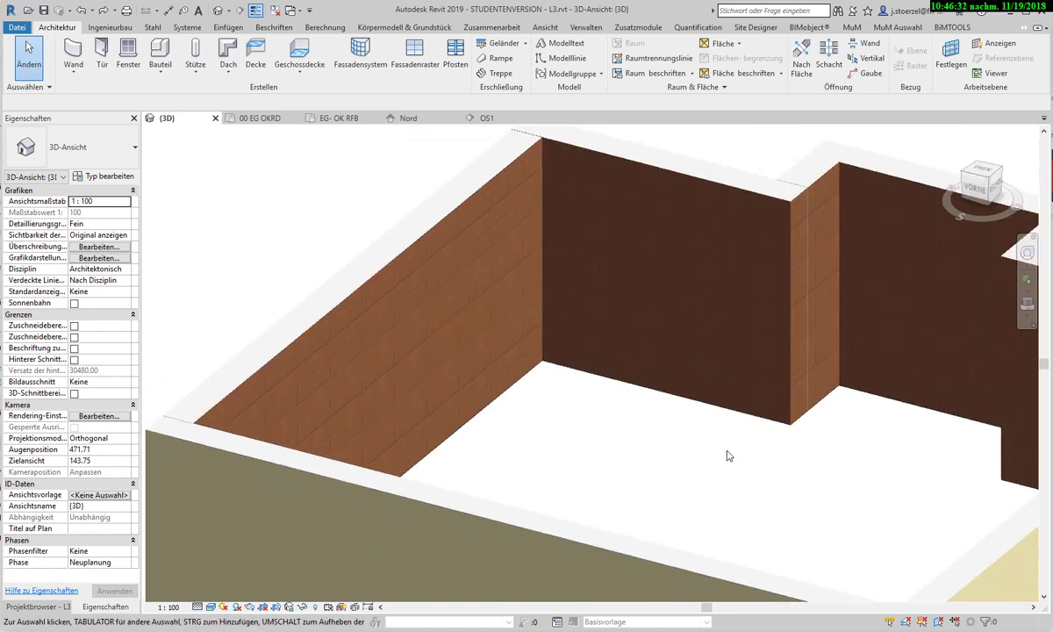
scroll(728, 456, "down", 1)
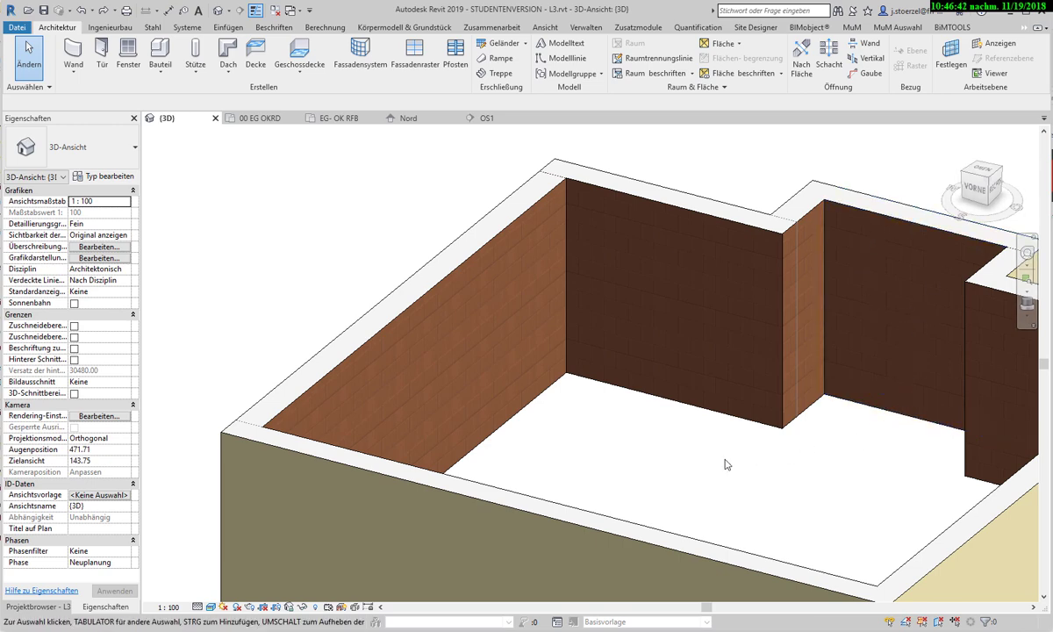
middle_click_drag(756, 444, 918, 469, "shift")
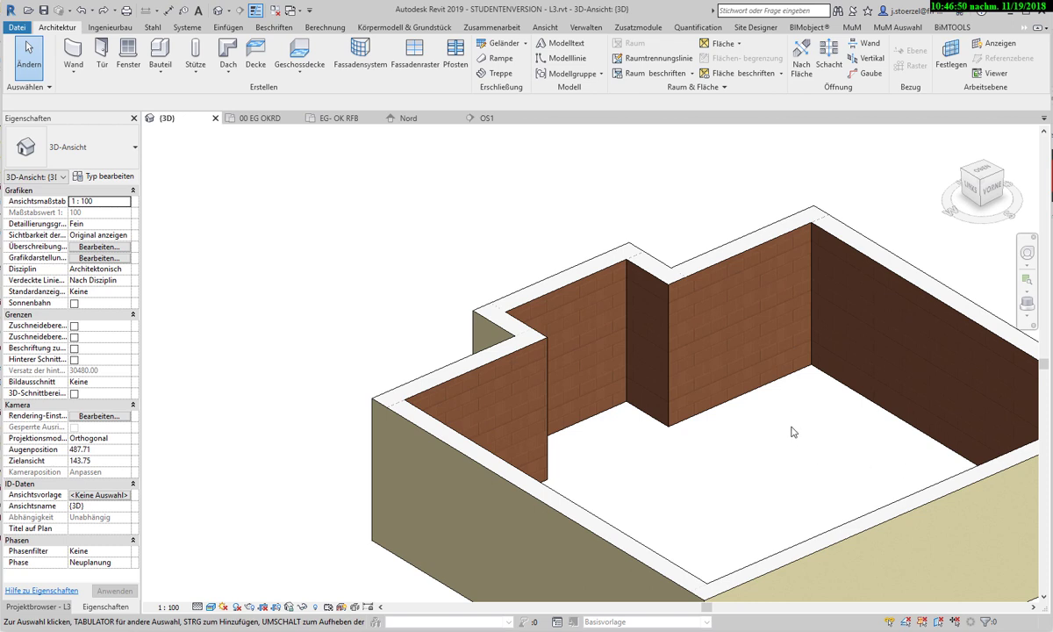
middle_click_drag(792, 432, 662, 352)
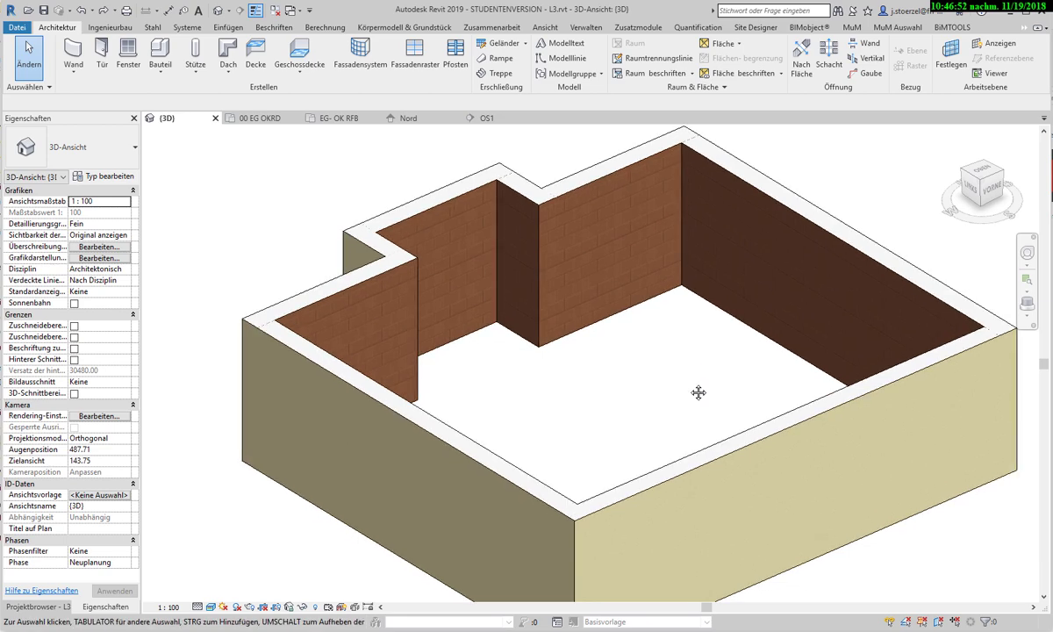
middle_click_drag(698, 392, 679, 392)
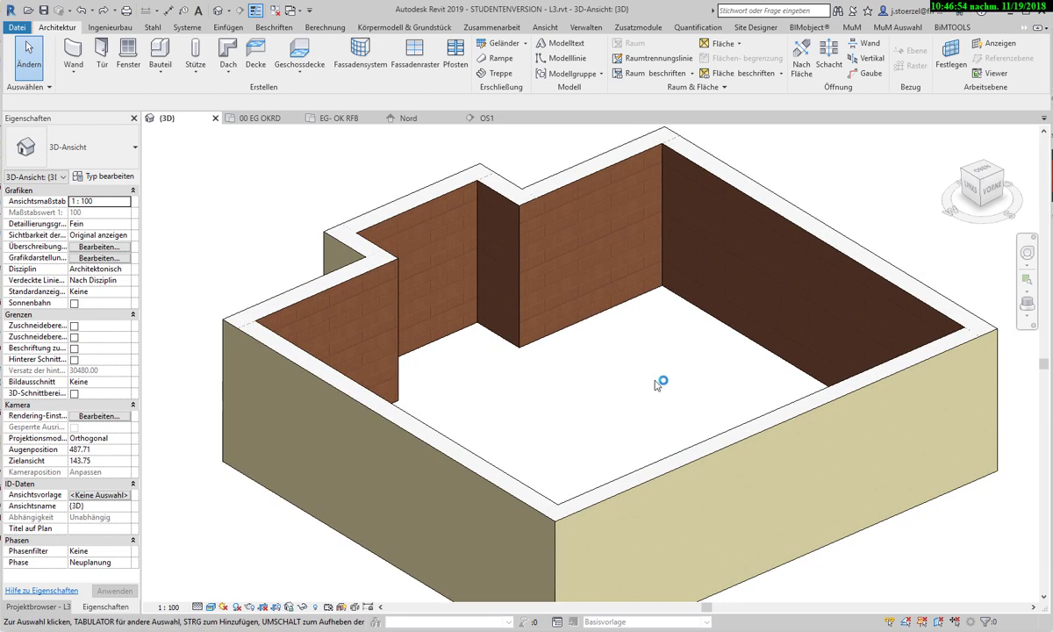
- Show the walls in the Realistisch style and orbit to another angle
left_click(211, 607)
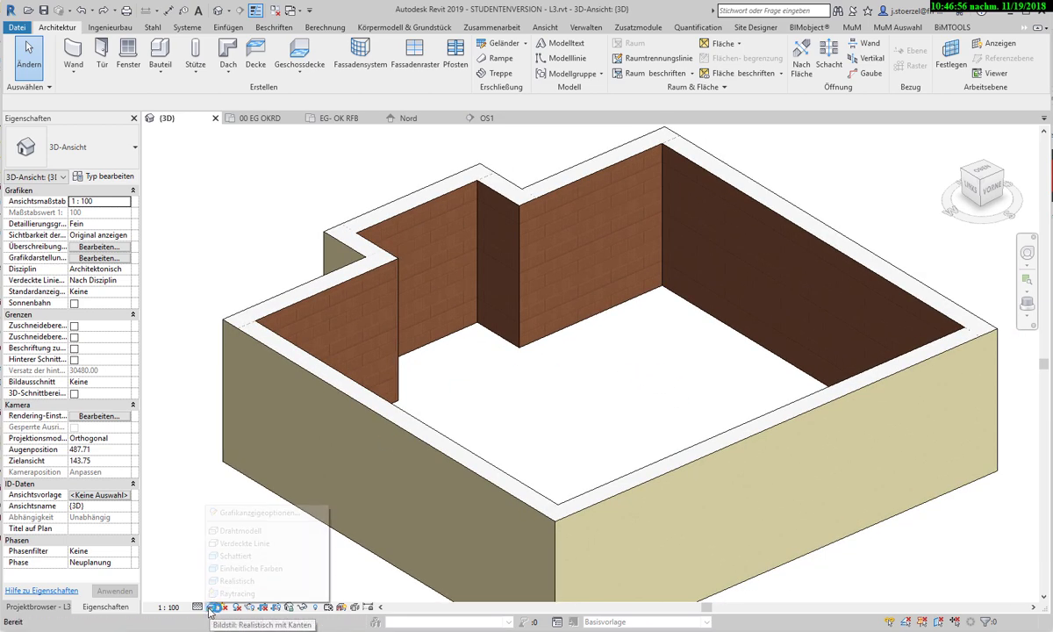
left_click(235, 580)
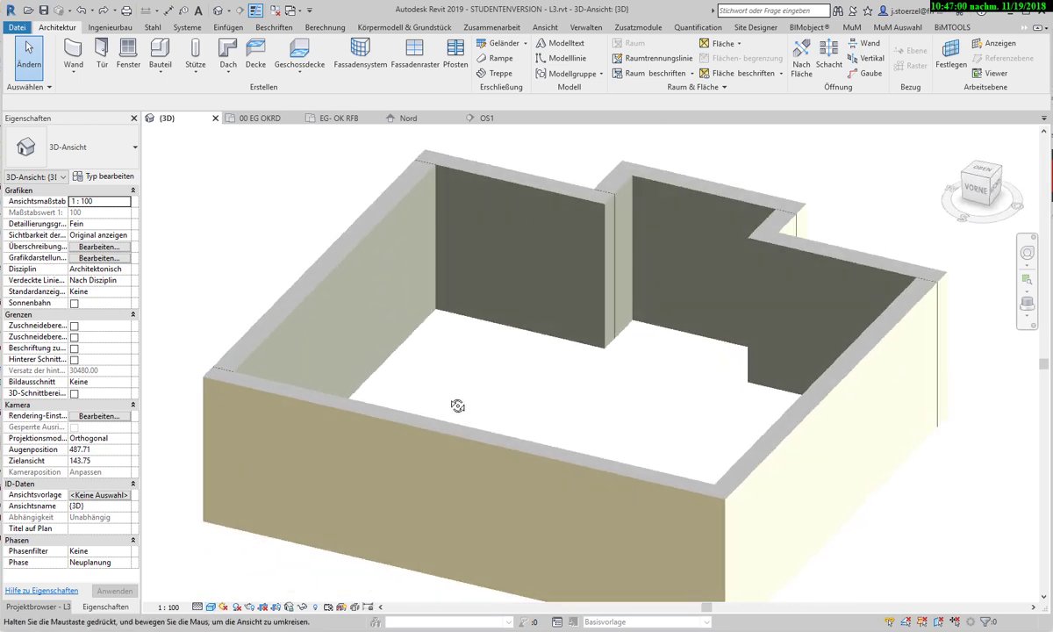
middle_click_drag(653, 418, 464, 307, "shift")
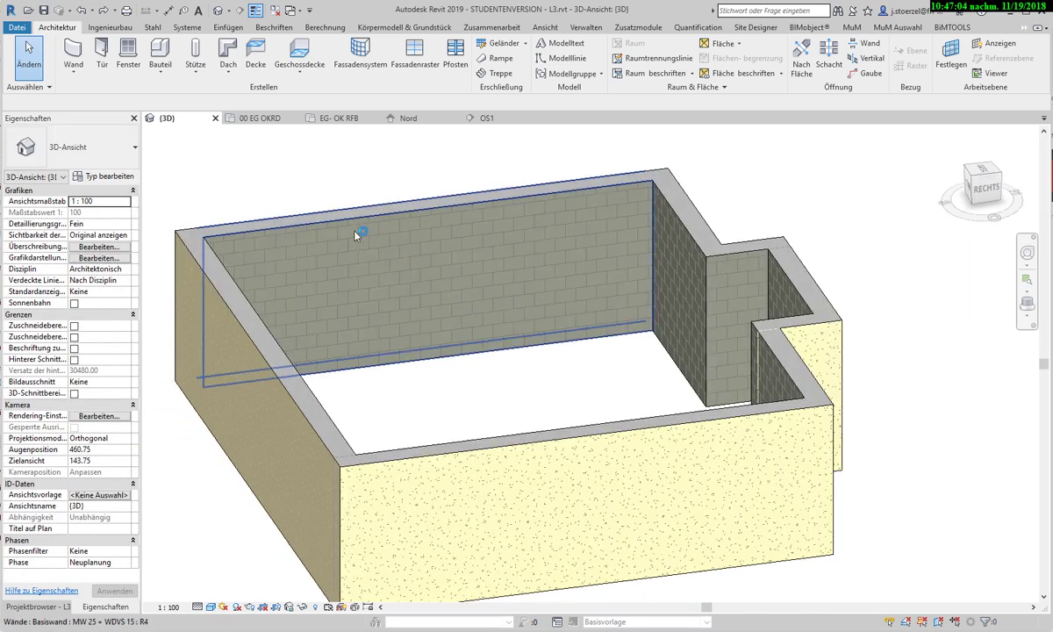
- Return the walls to the Schattiert style and orbit to view the building from another corner
left_click(197, 606)
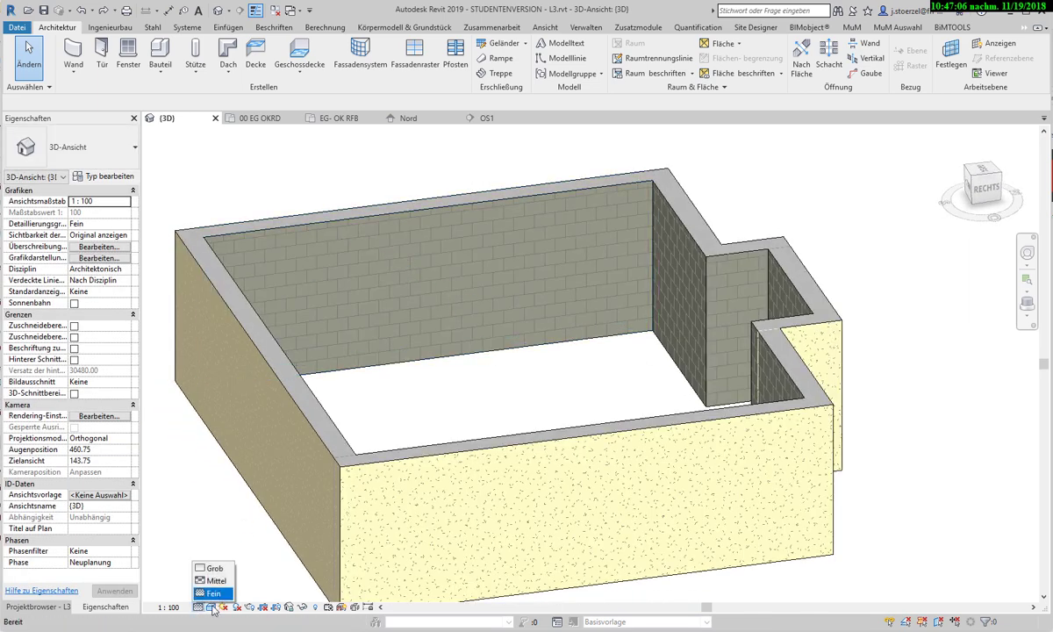
left_click(211, 606)
left_click(230, 581)
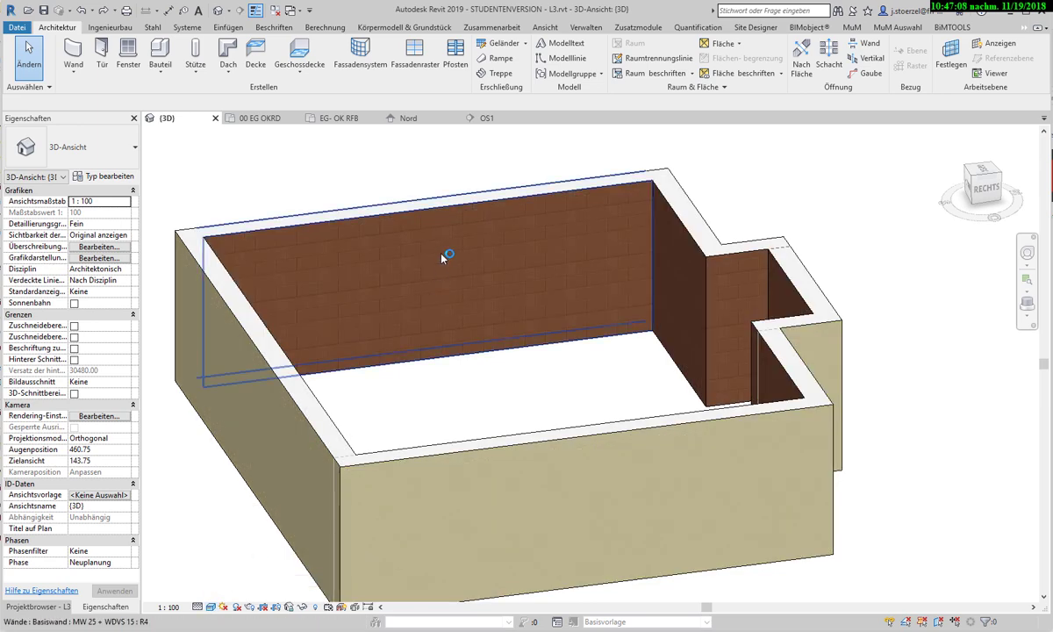
scroll(451, 286, "up", 3)
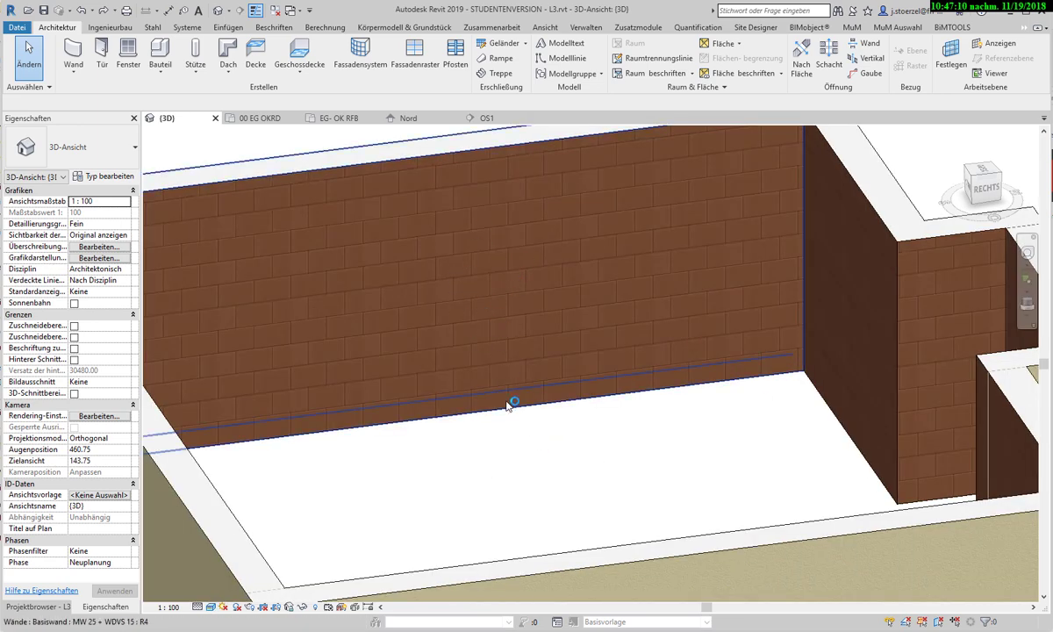
scroll(728, 469, "down", 5)
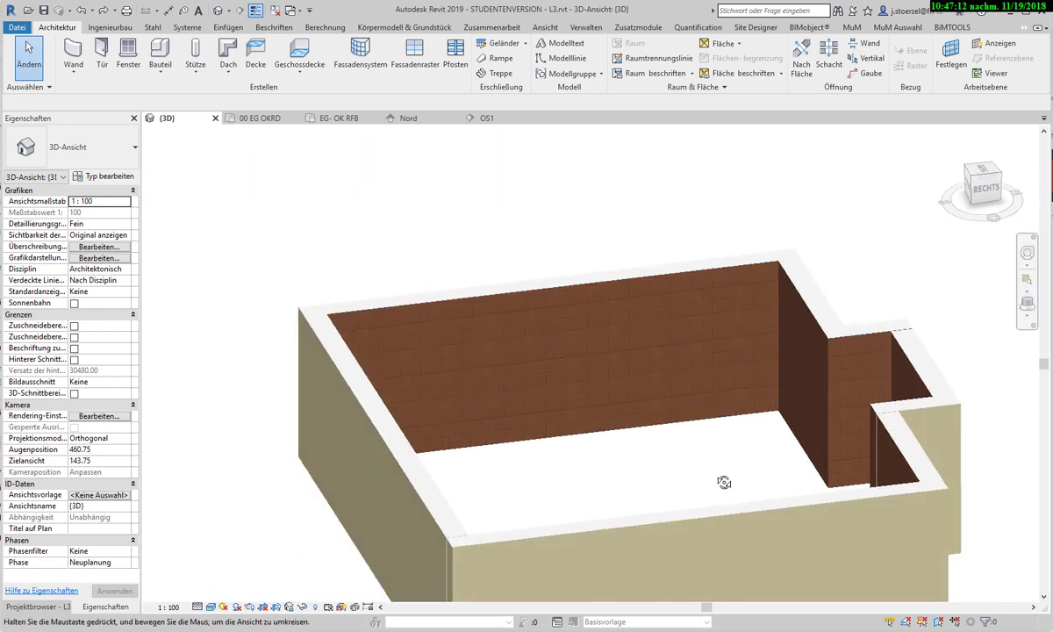
mouse_move(723, 482)
middle_mouse_down("shift")
mouse_move(557, 481)
mouse_move(540, 458)
middle_mouse_up("shift")
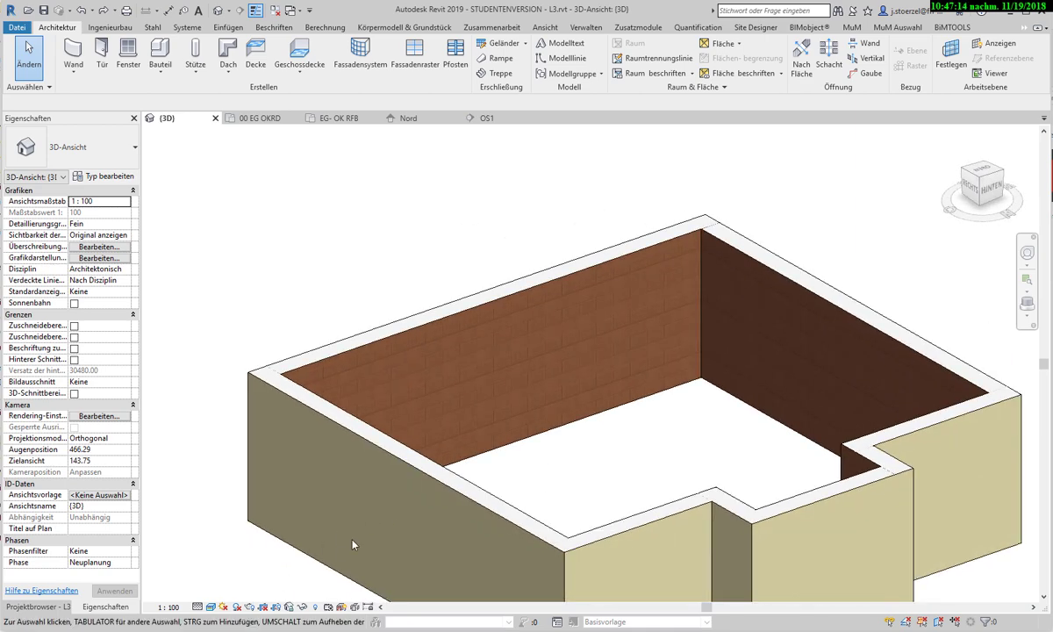
- Display the model in Einheitliche Farben (consistent colours) and orbit to a new angle
left_click(211, 606)
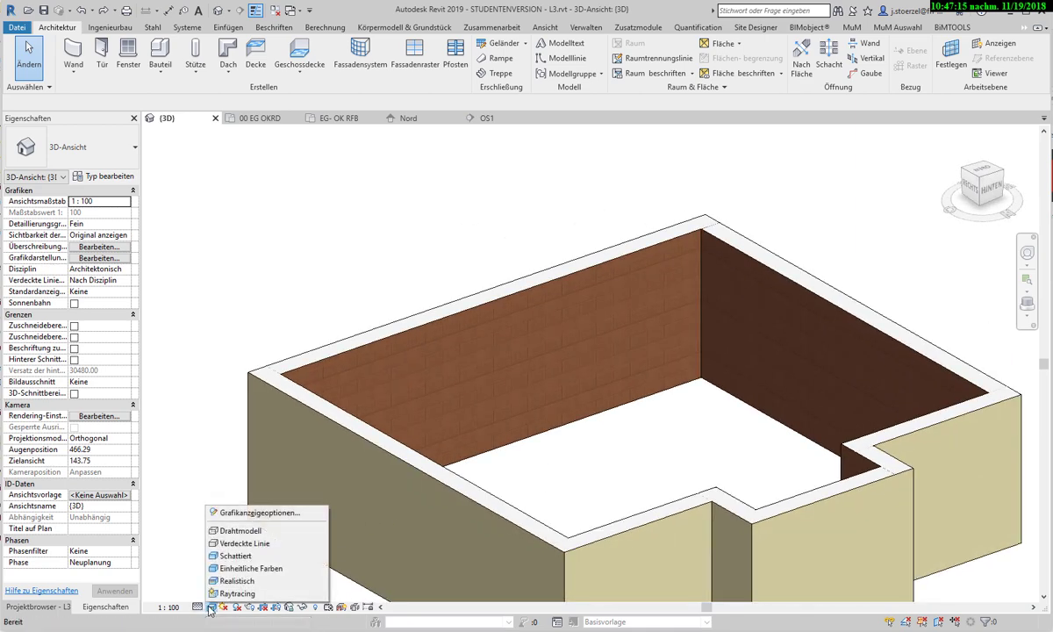
left_click(246, 566)
scroll(621, 426, "up", 4)
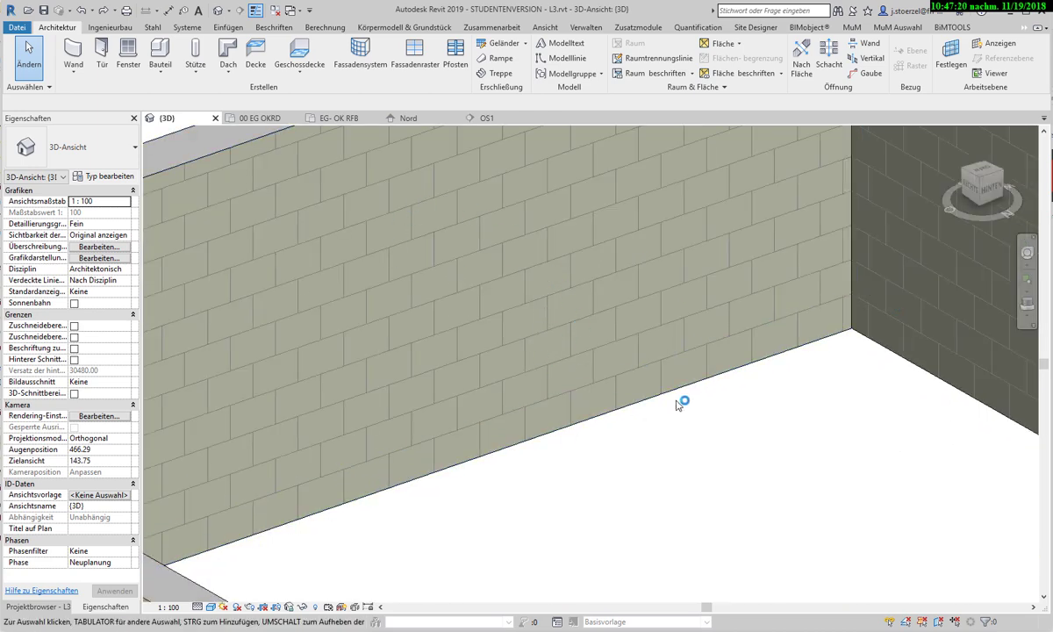
scroll(639, 393, "down", 2)
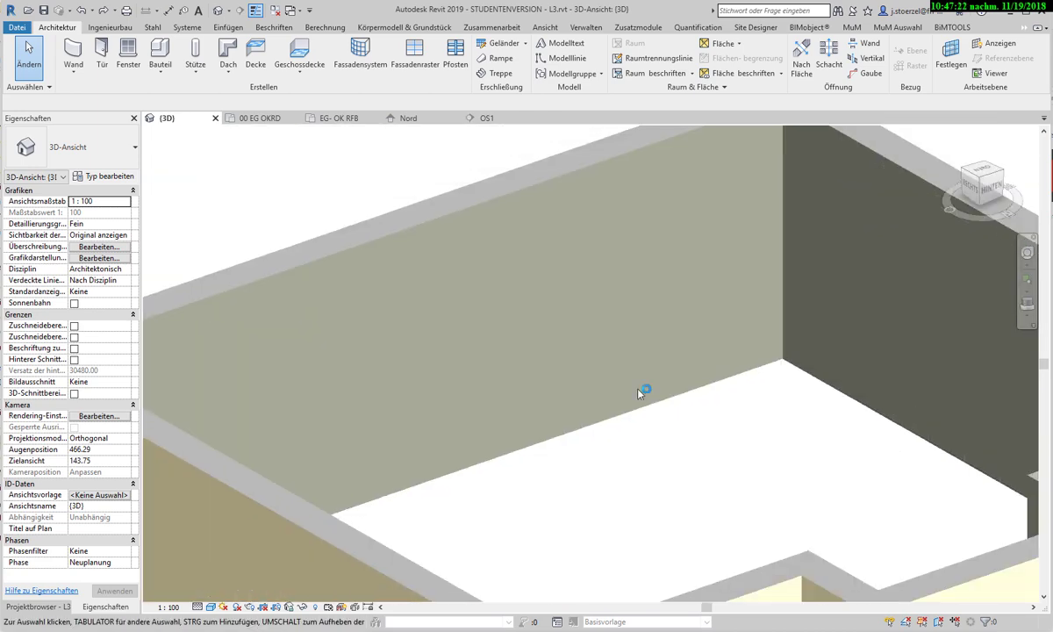
middle_click_drag(643, 396, 710, 431, "shift")
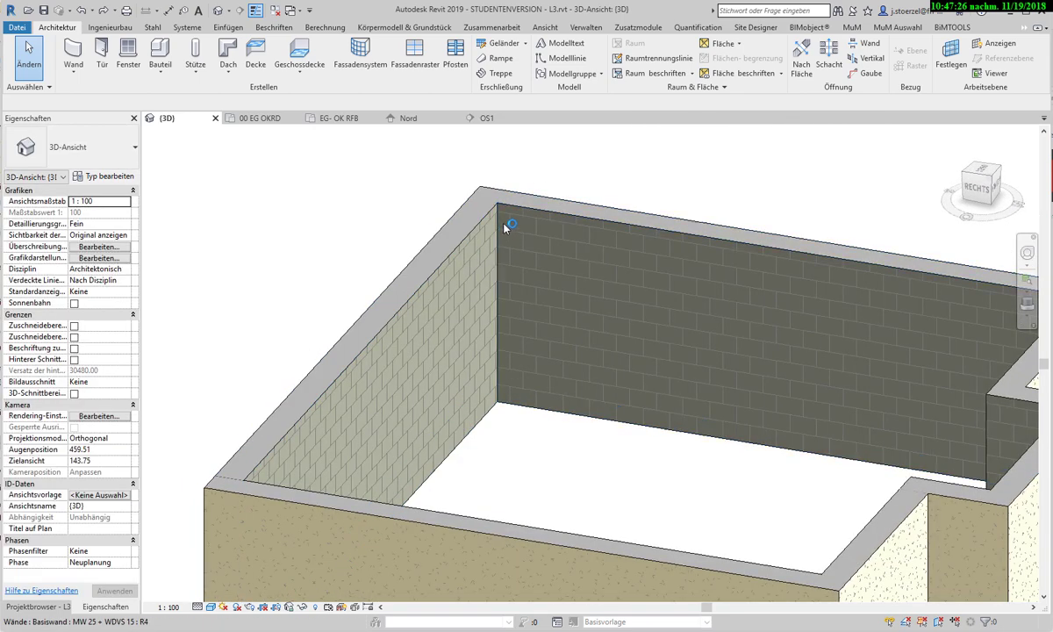
- Orbit and zoom around the building to inspect another wall and the outer corner
middle_click_drag(522, 436, 680, 440, "shift")
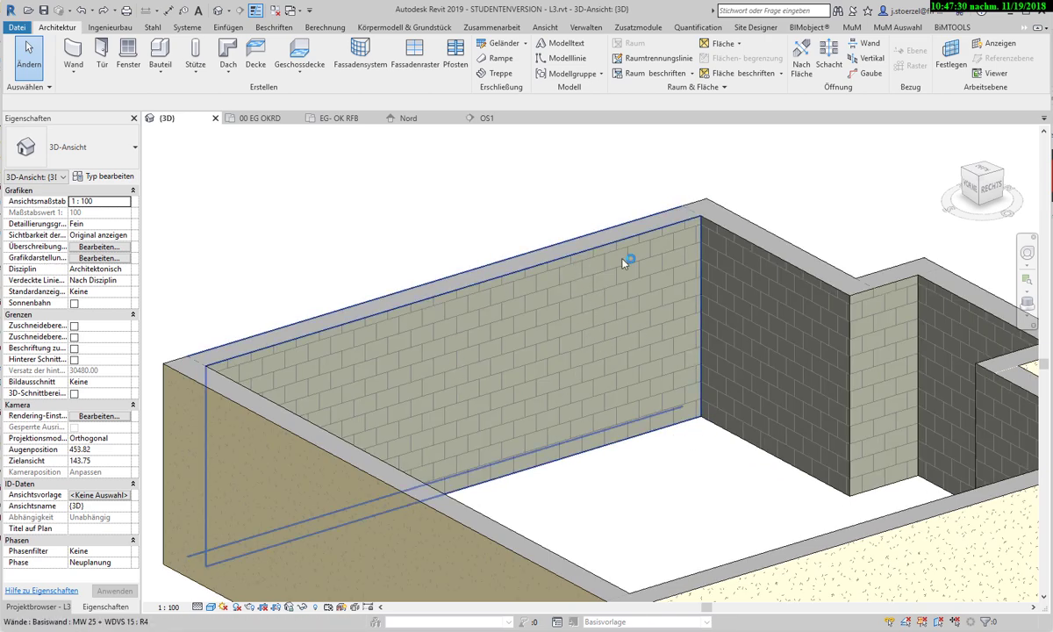
mouse_move(564, 451)
middle_mouse_down("shift")
mouse_move(617, 444)
mouse_move(388, 435)
middle_mouse_up("shift")
scroll(547, 417, "down", 3)
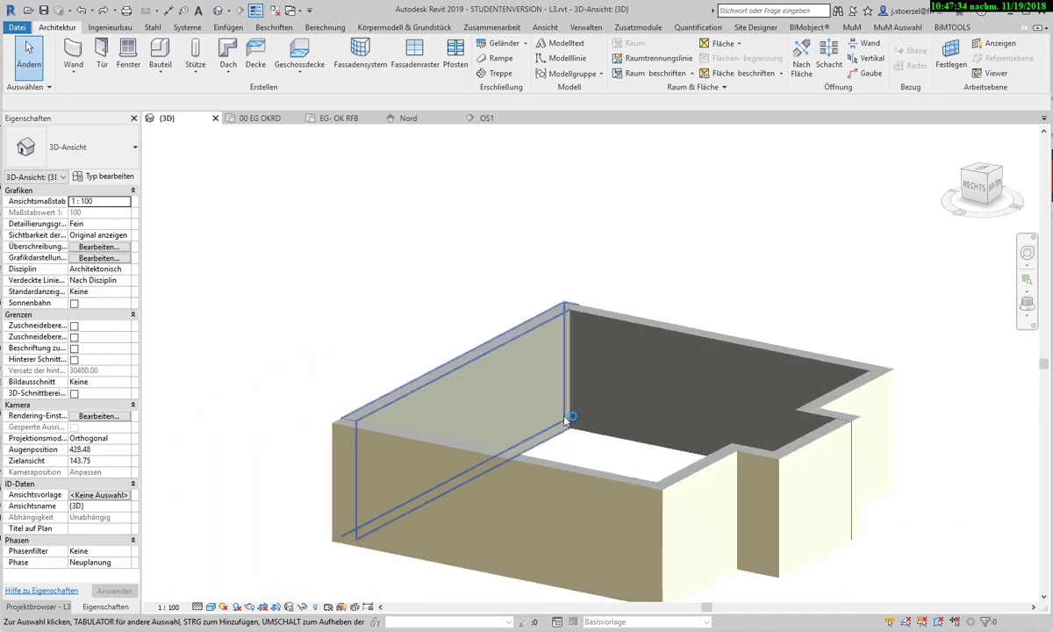
mouse_move(546, 417)
middle_mouse_down("shift")
mouse_move(477, 436)
mouse_move(378, 430)
mouse_move(301, 441)
middle_mouse_up("shift")
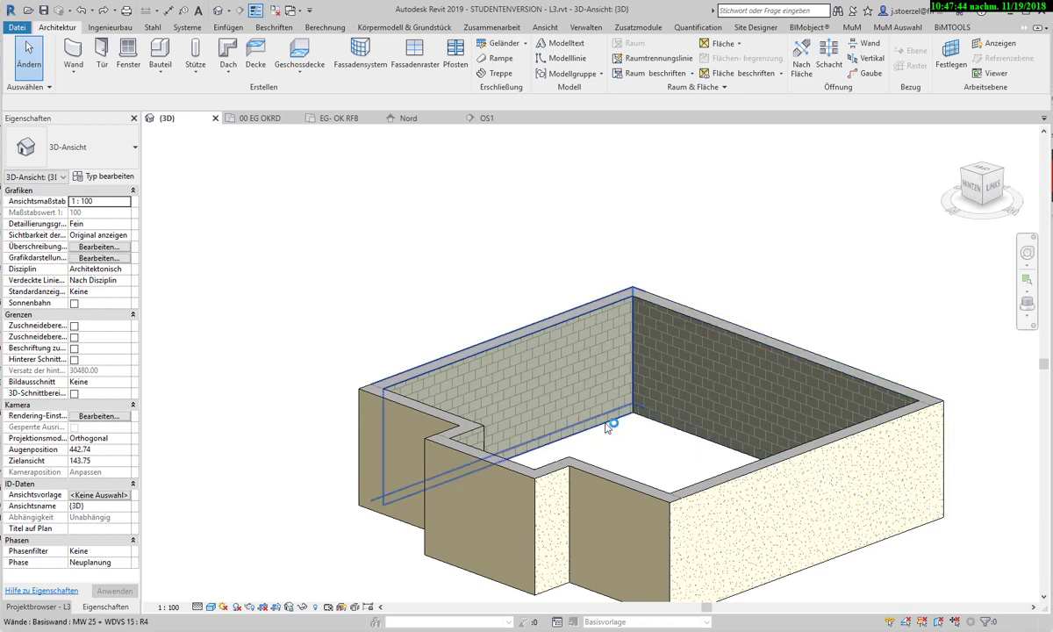
scroll(614, 384, "up", 1)
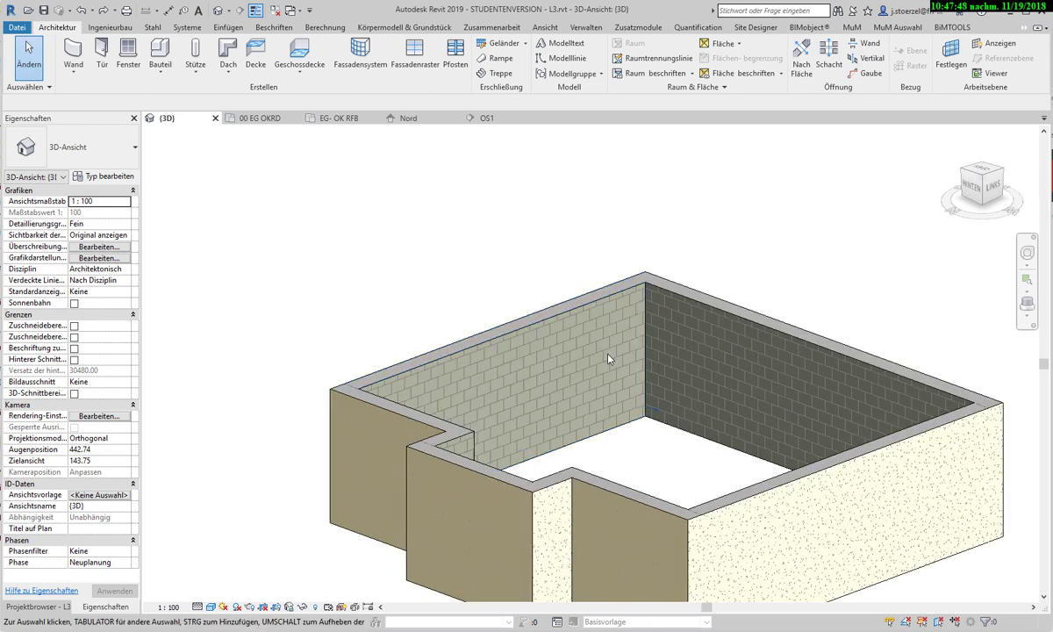
- Preview the walls as Verdeckte Linie (hidden line), then as Drahtmodell (wireframe)
left_click(212, 606)
left_click(236, 543)
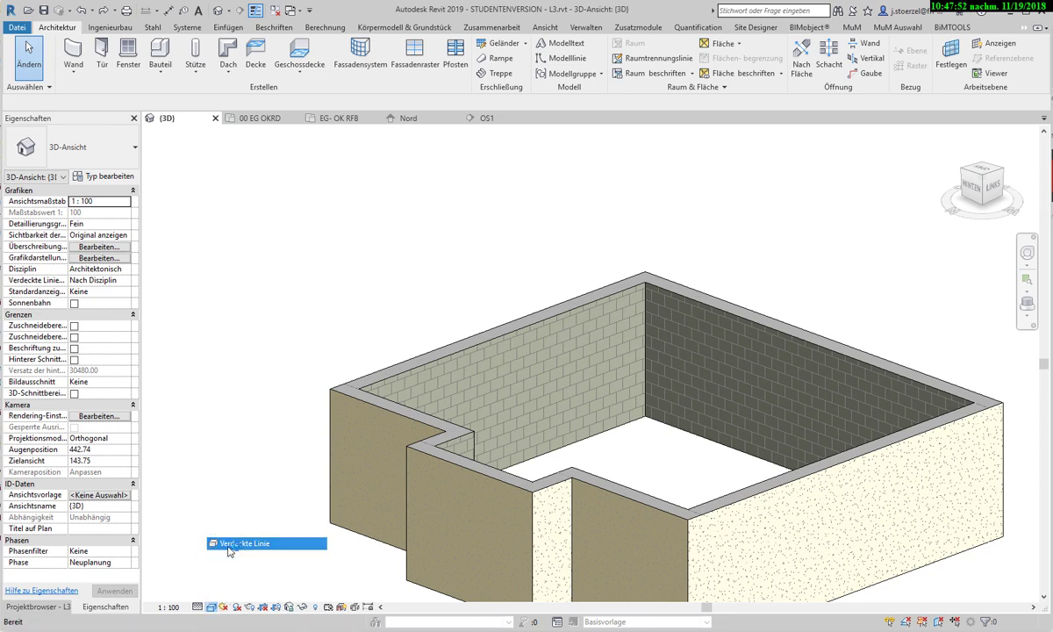
left_click(211, 606)
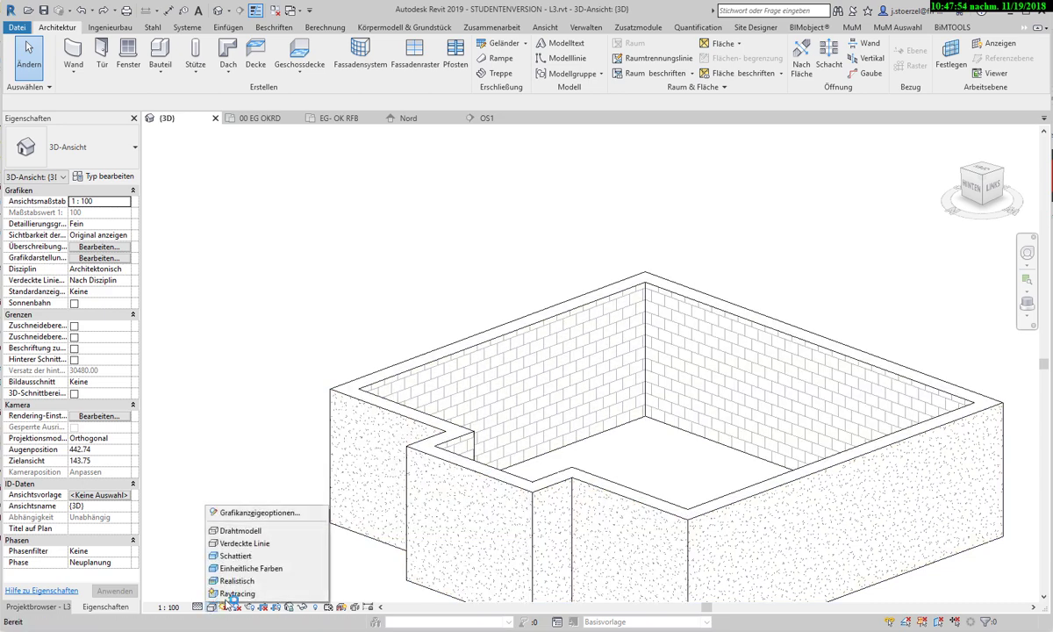
left_click(232, 526)
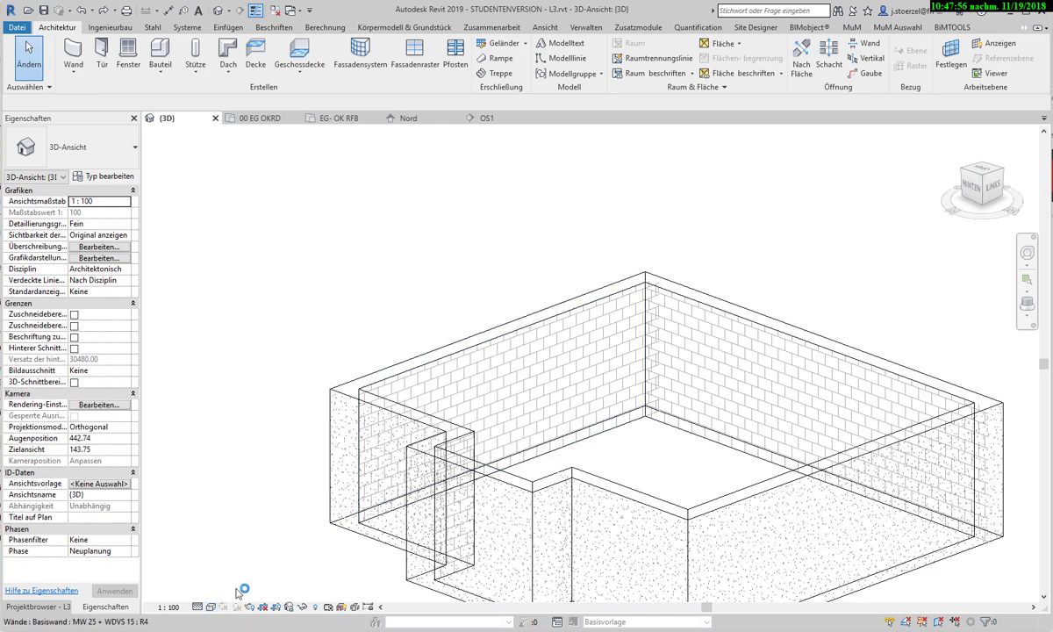
- Return the 3D view to the Einheitliche Farben visual style
left_click(211, 606)
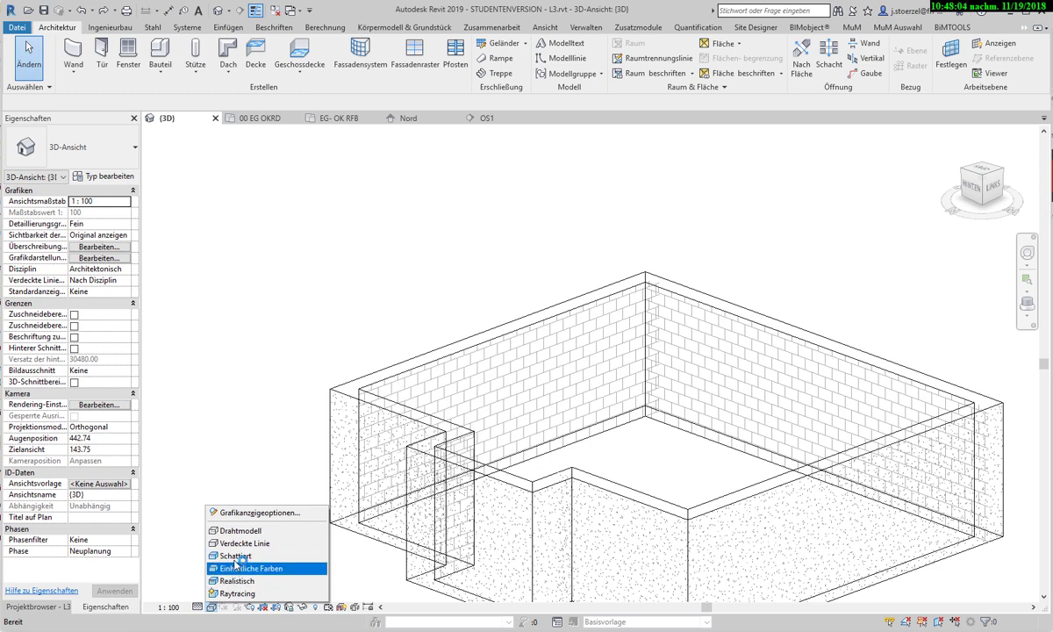
left_click(227, 568)
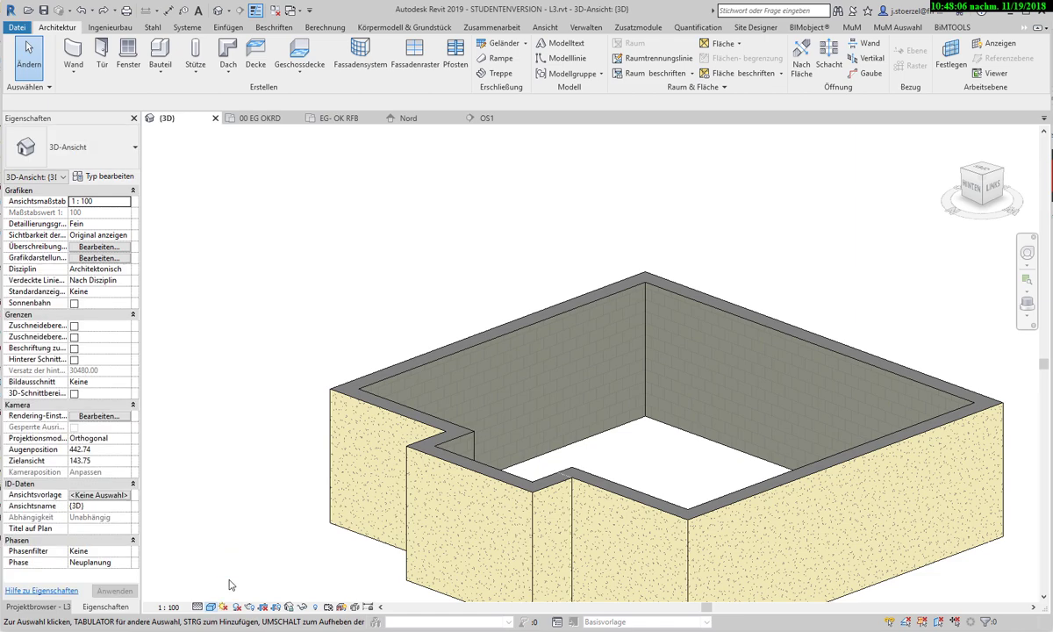
left_click(211, 607)
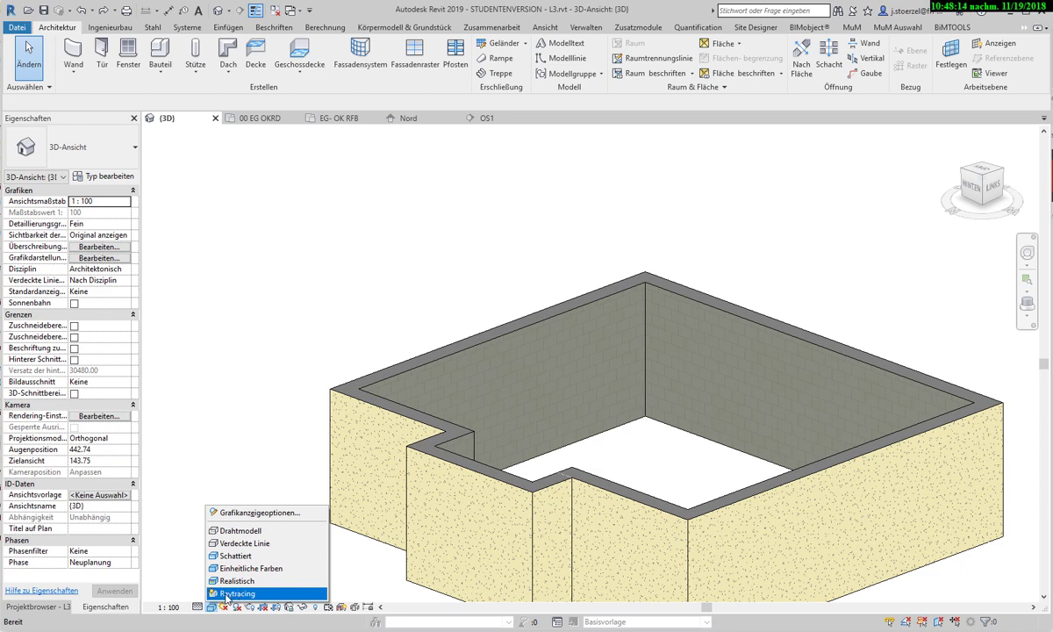
- Render the ground-floor walls with interactive Raytracing and let the render develop
left_click(226, 597)
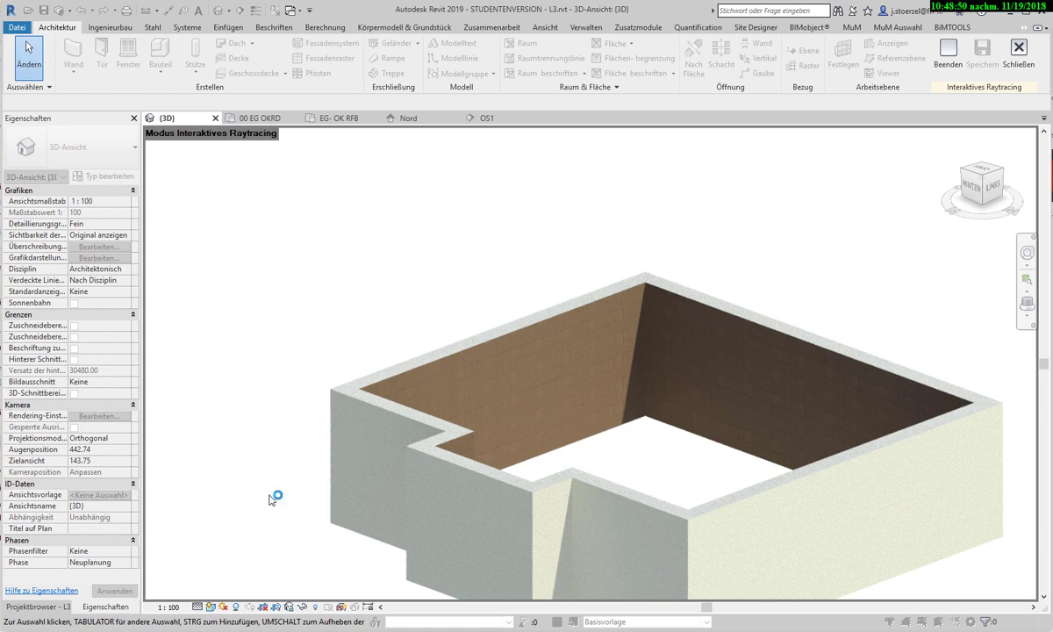
left_click(212, 606)
- Switch from Raytracing back to Schattiert, then pan and zoom to frame the building
left_click(230, 581)
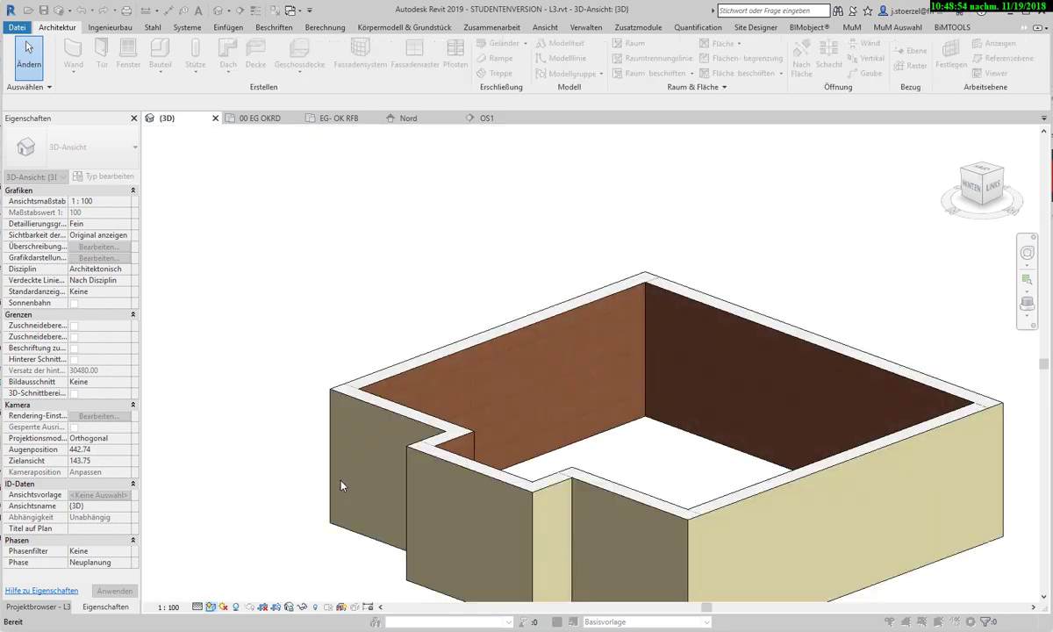
middle_click_drag(671, 423, 645, 351)
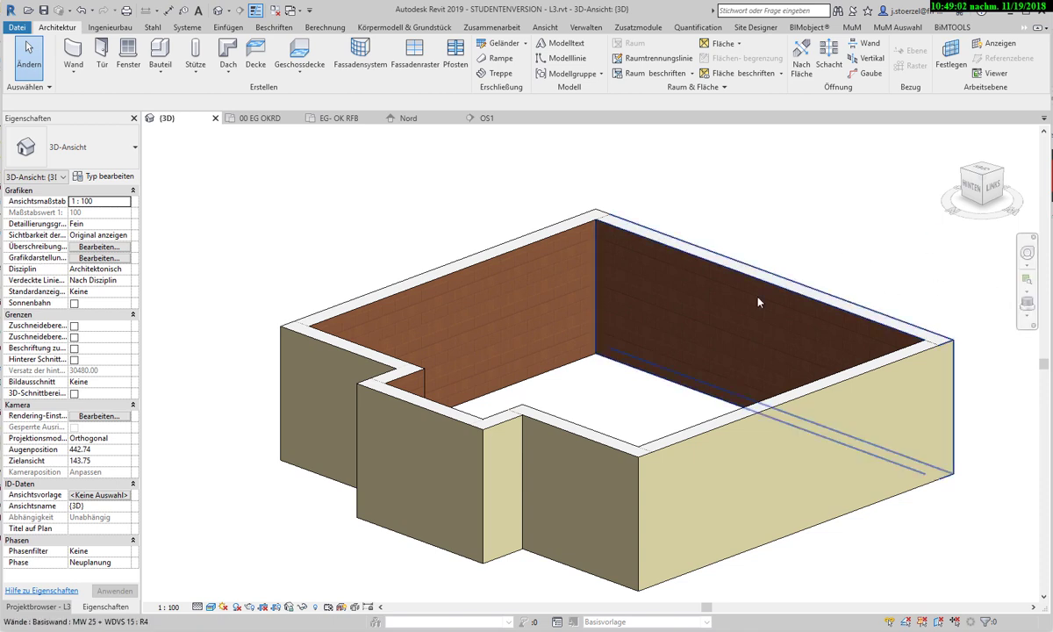
scroll(756, 302, "up", 2)
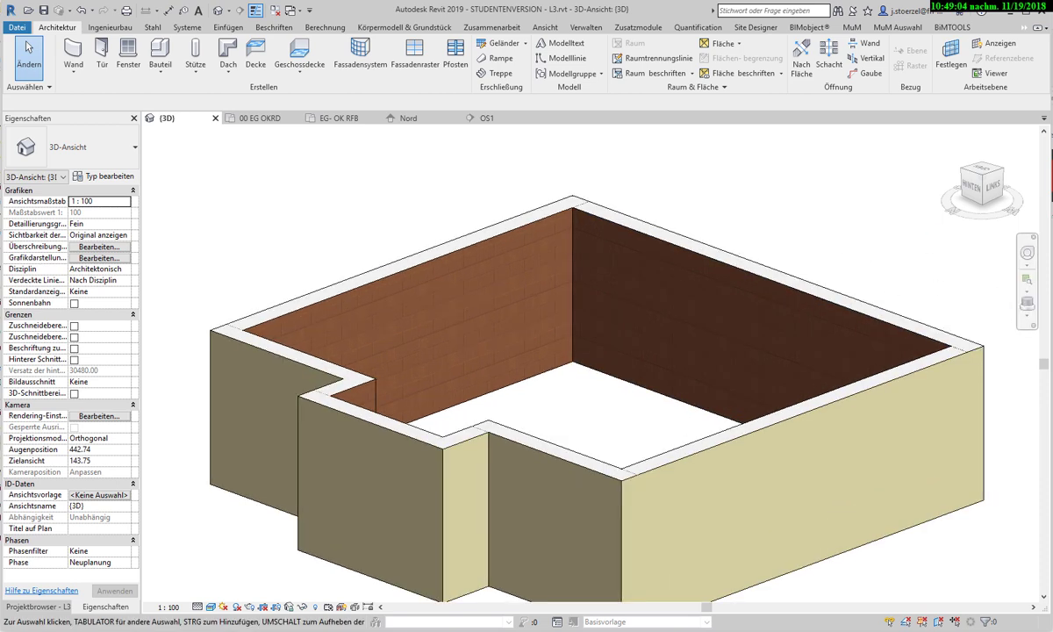